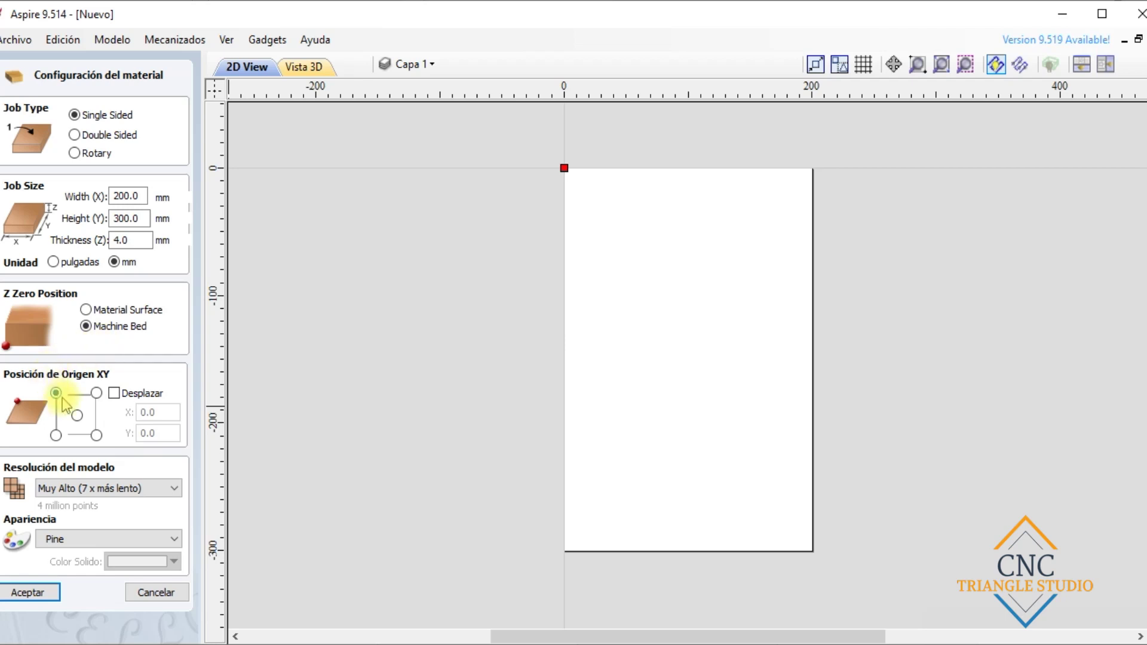
Set the XY origin to the upper-left corner of the 200 × 300 mm material.
left_click(56, 393)
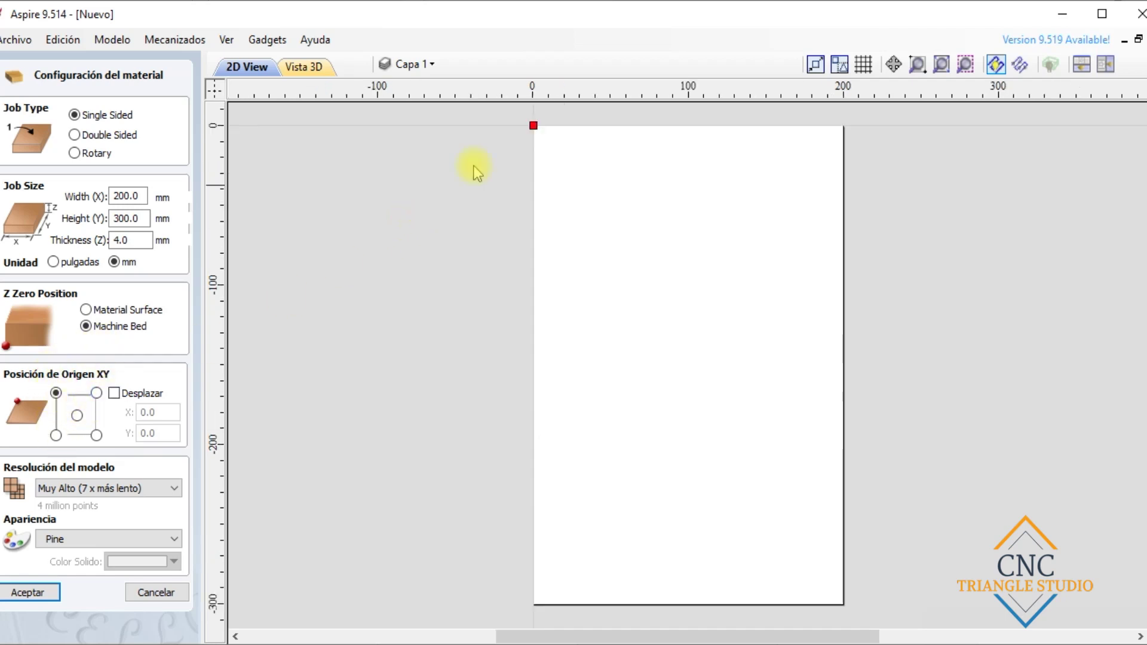
left_click_drag(524, 117, 562, 149)
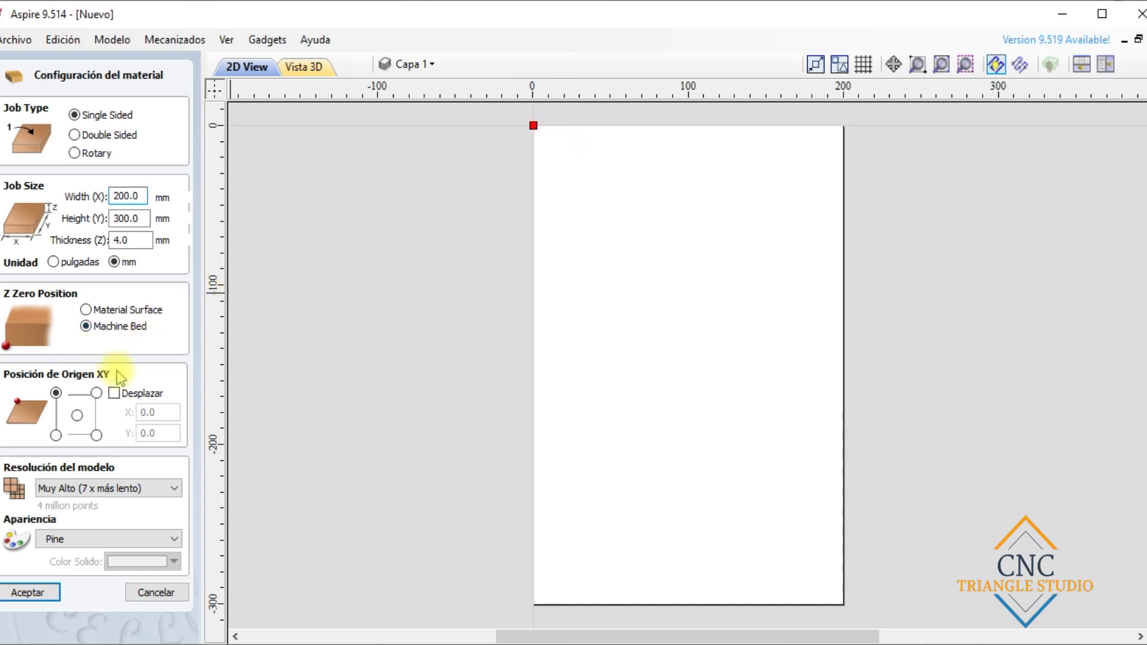
left_click(57, 393)
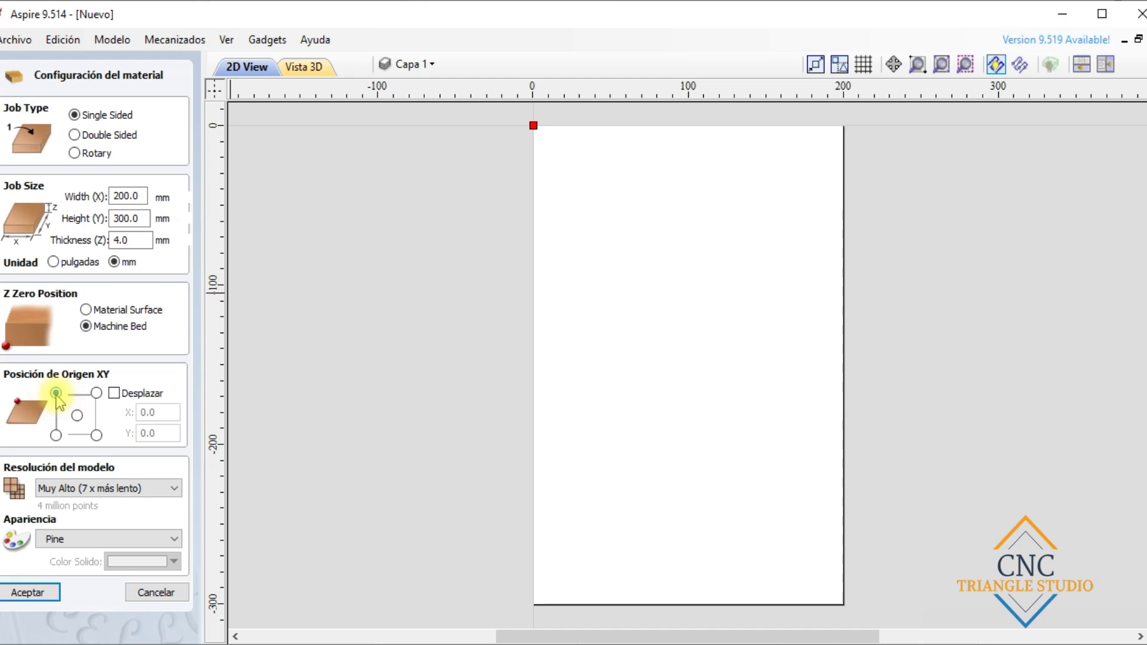
Try the XY origin at the material's upper-right and lower-left corners and its centre, and return it to the upper-left corner.
left_click(97, 393)
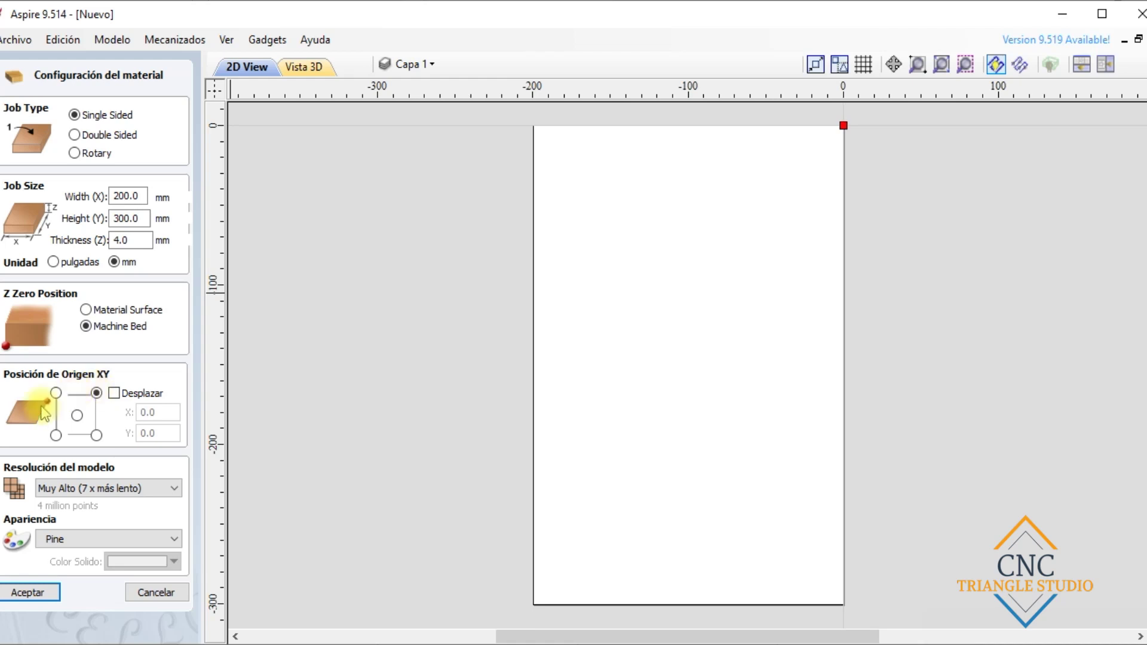
left_click(55, 435)
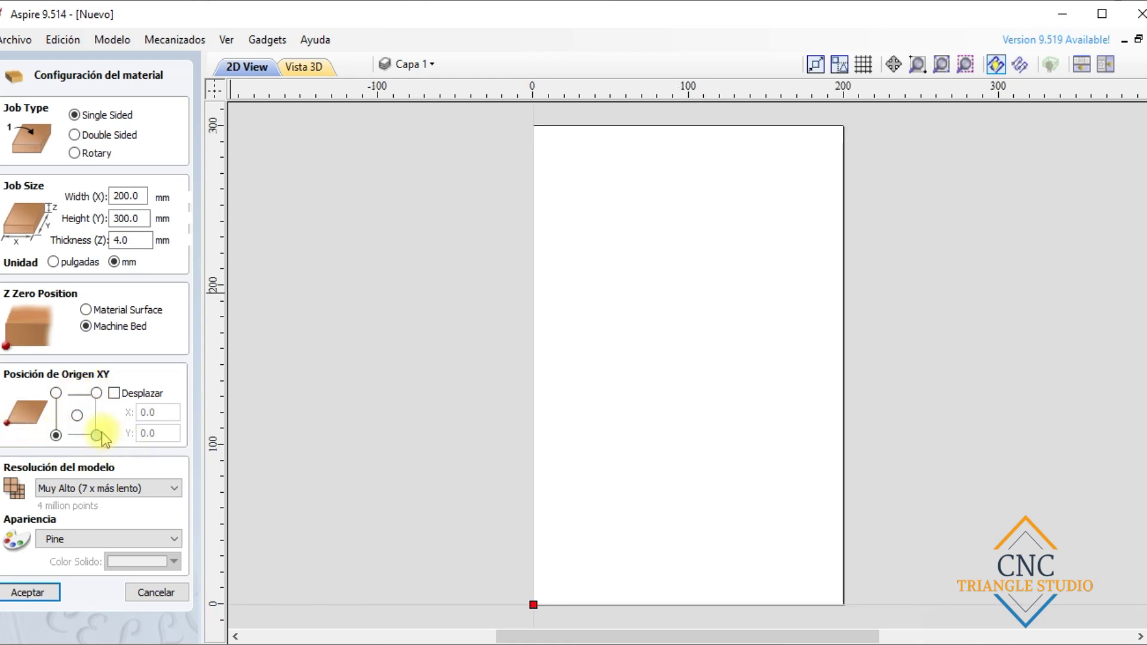
left_click(76, 415)
mouse_move(658, 338)
left_mouse_down()
mouse_move(697, 397)
mouse_move(730, 396)
left_mouse_up()
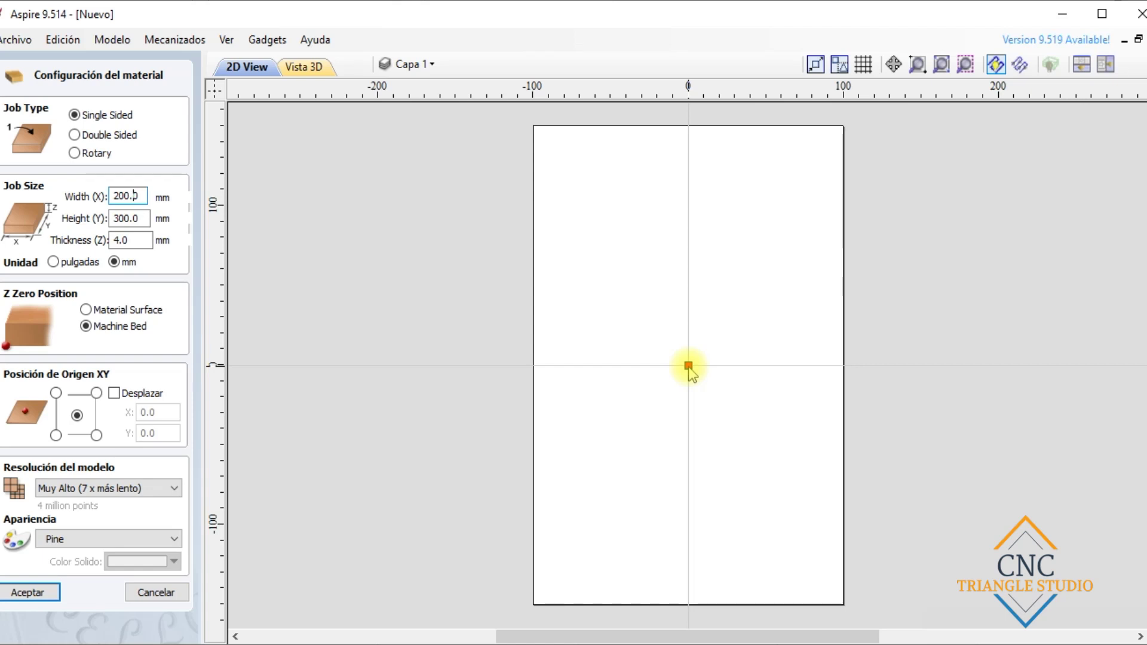
left_click(649, 342)
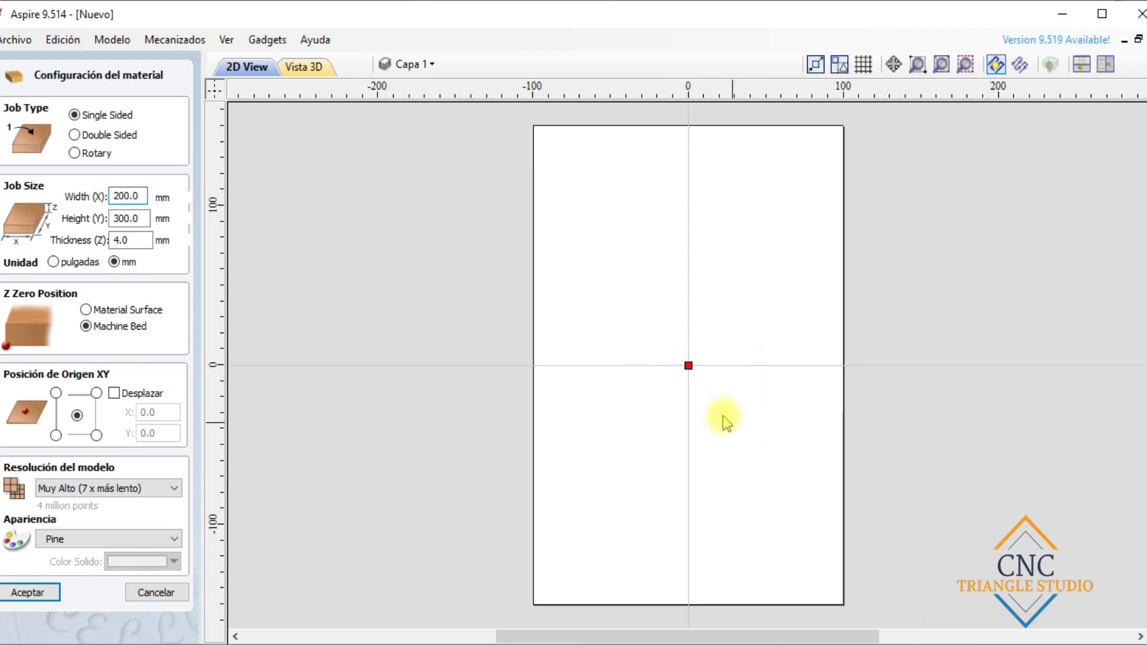
left_click_drag(655, 351, 758, 438)
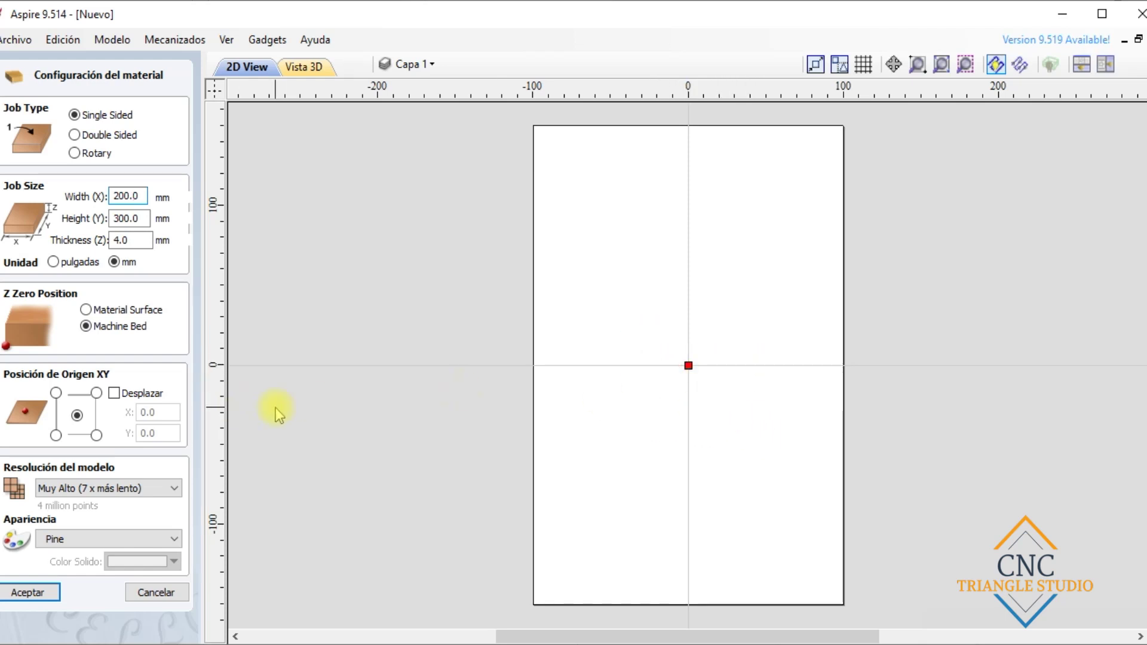
left_click(55, 393)
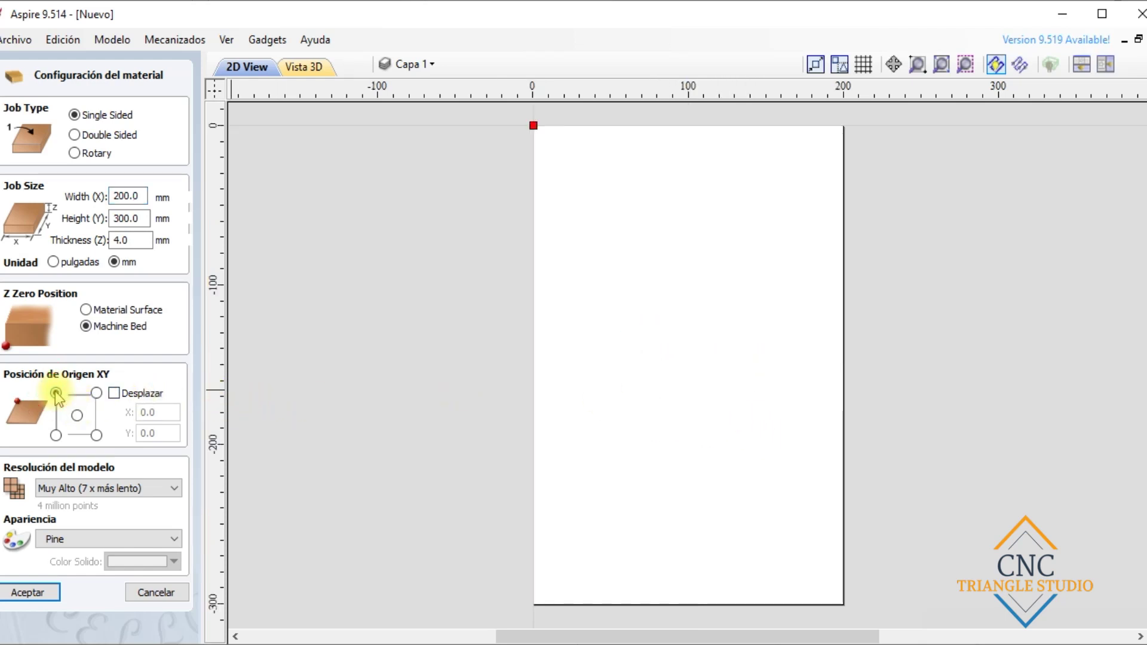
left_click(515, 110)
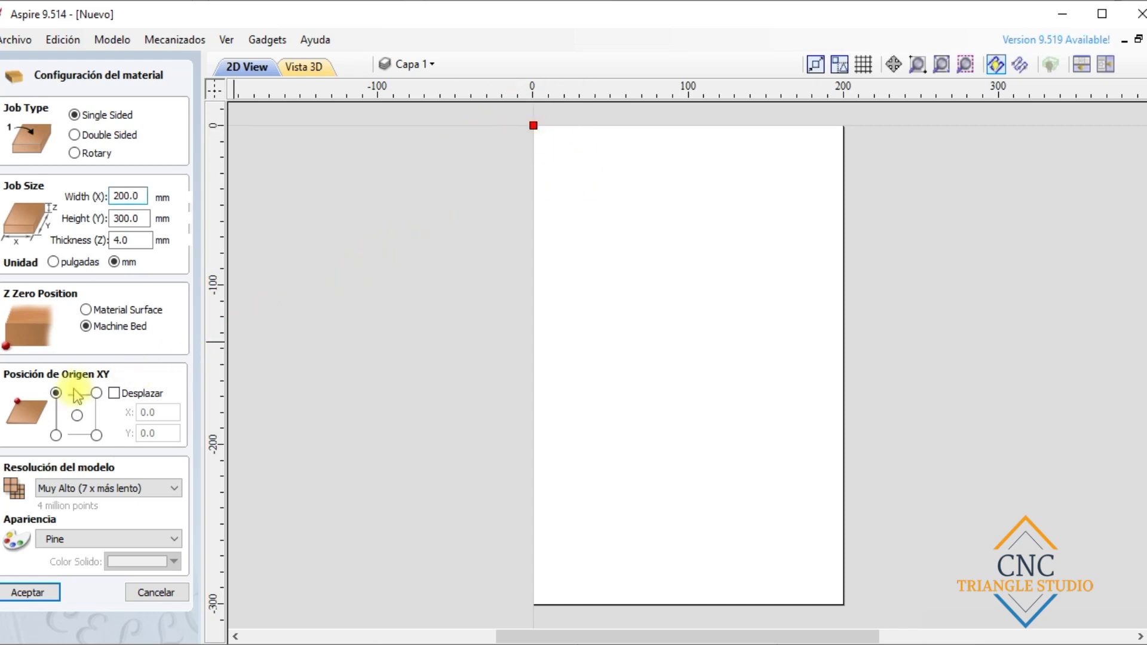
left_click(56, 436)
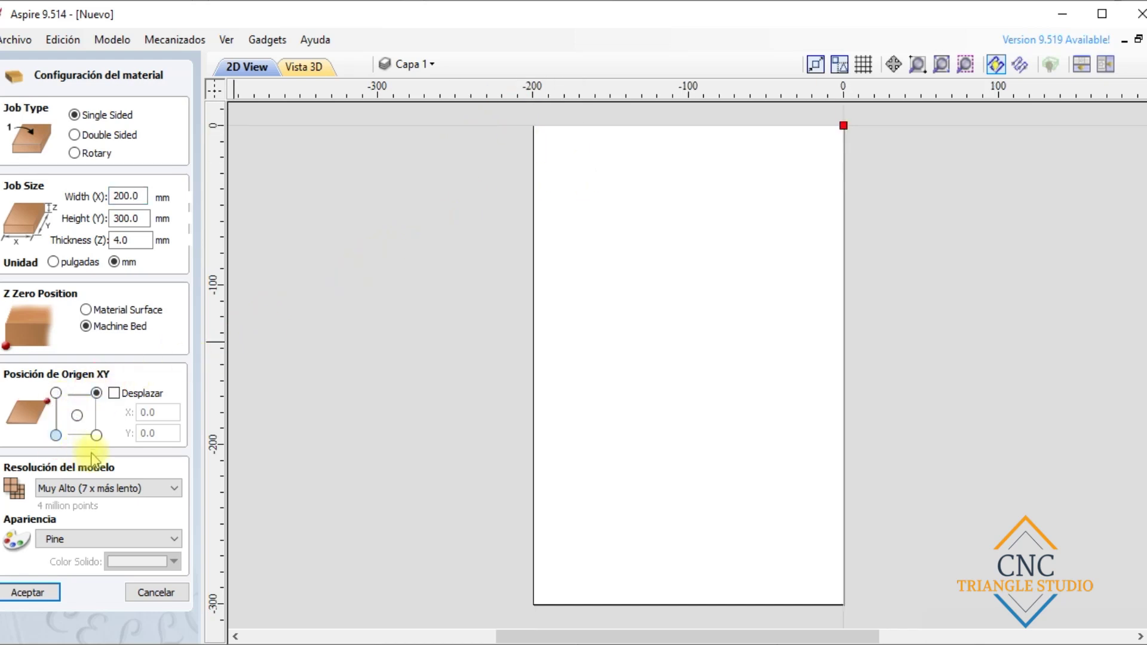
left_click(56, 393)
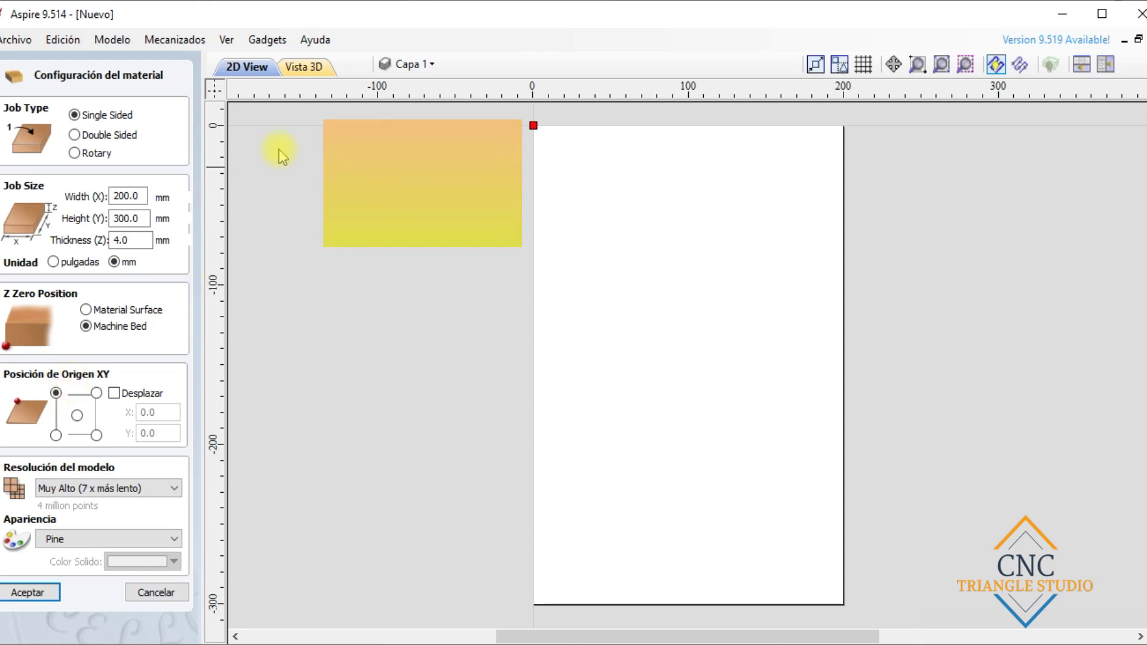
left_click_drag(417, 122, 523, 188)
left_click_drag(518, 117, 577, 172)
left_click_drag(400, 124, 523, 235)
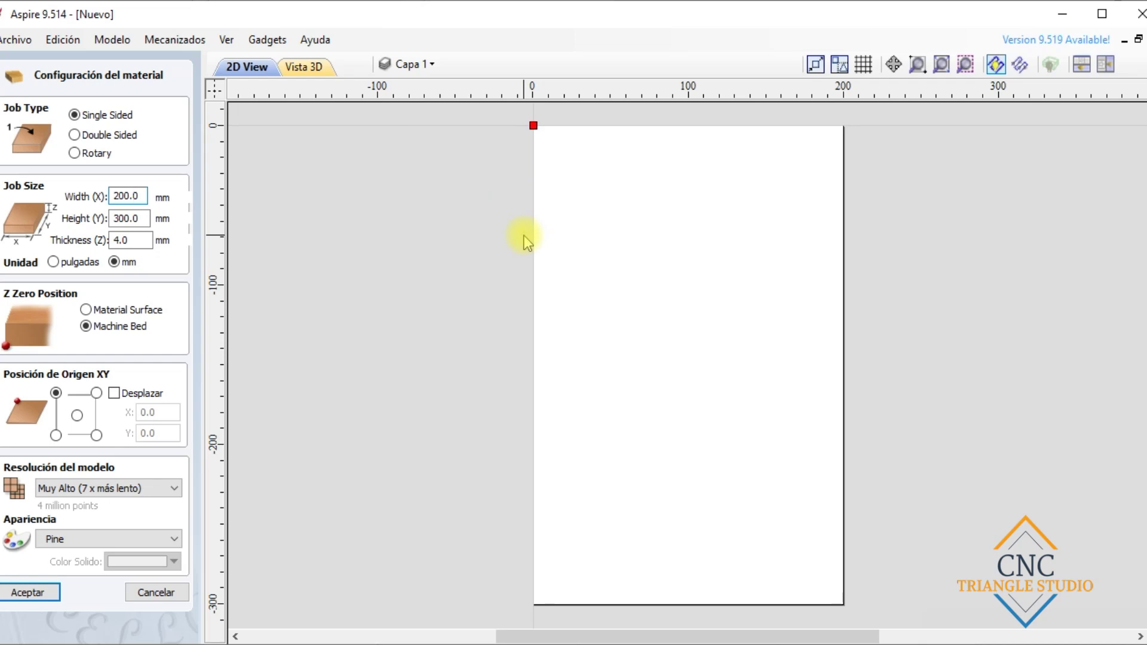
left_click_drag(422, 112, 526, 210)
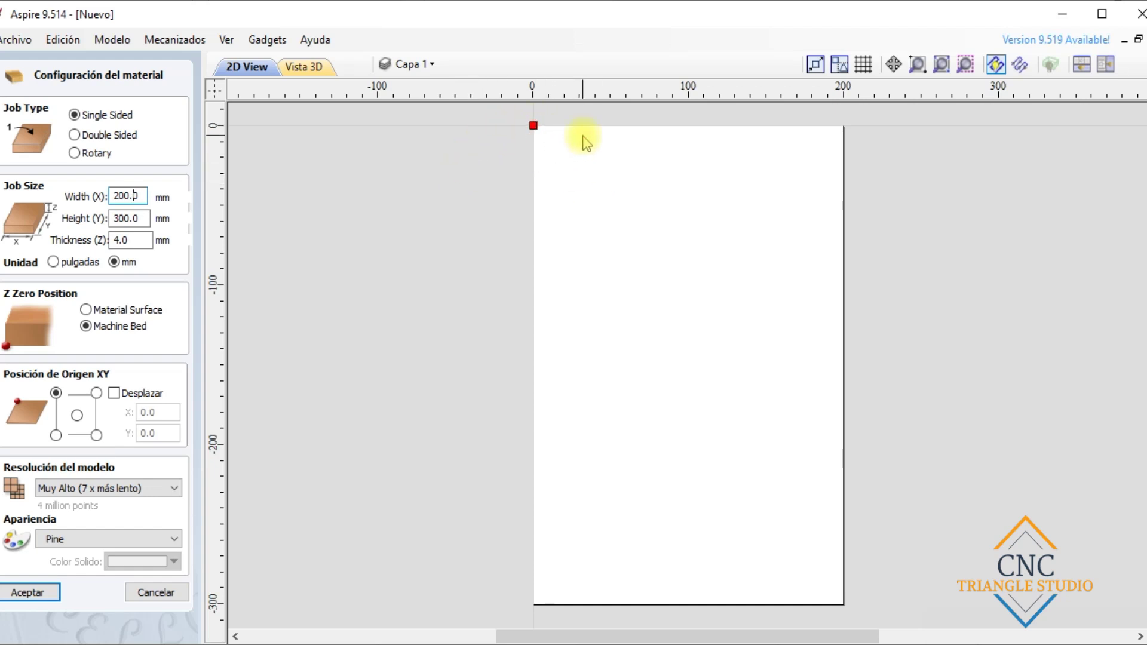
left_click(563, 135)
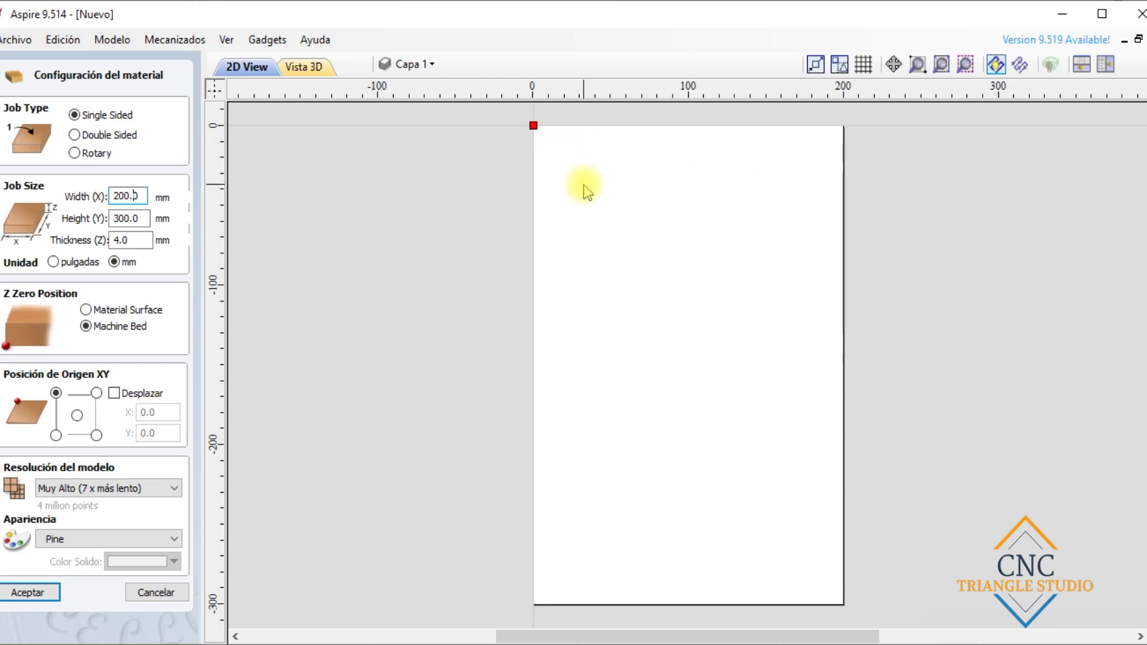
Try the XY origin at the material's upper-right corner and restore it to the upper-left corner.
left_click(95, 393)
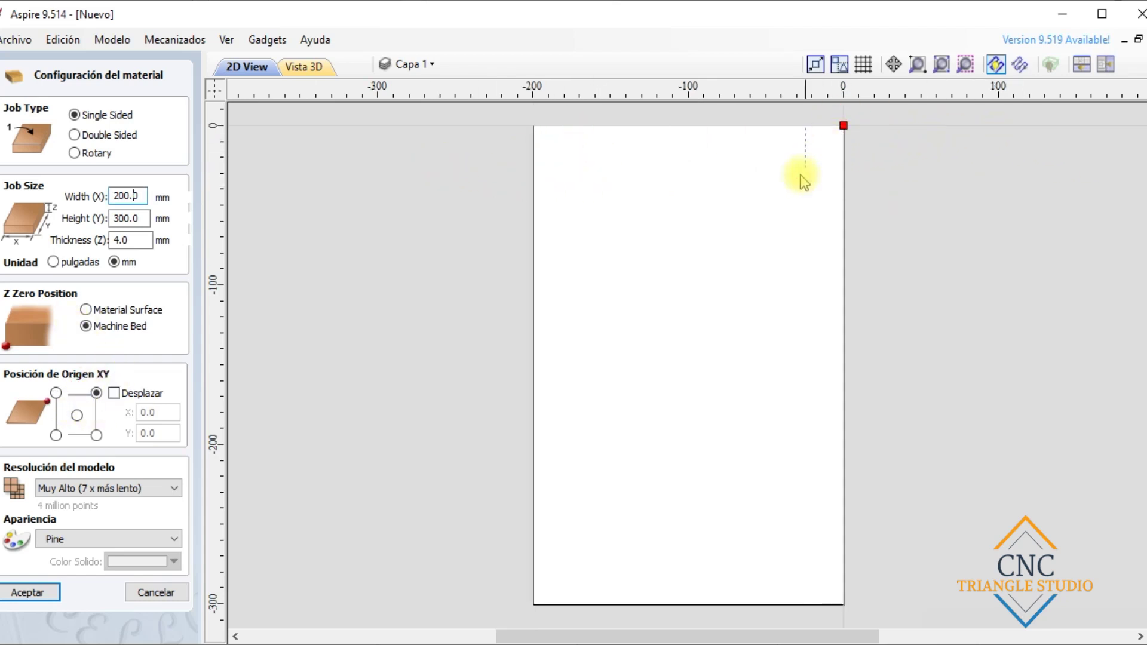
left_click(56, 394)
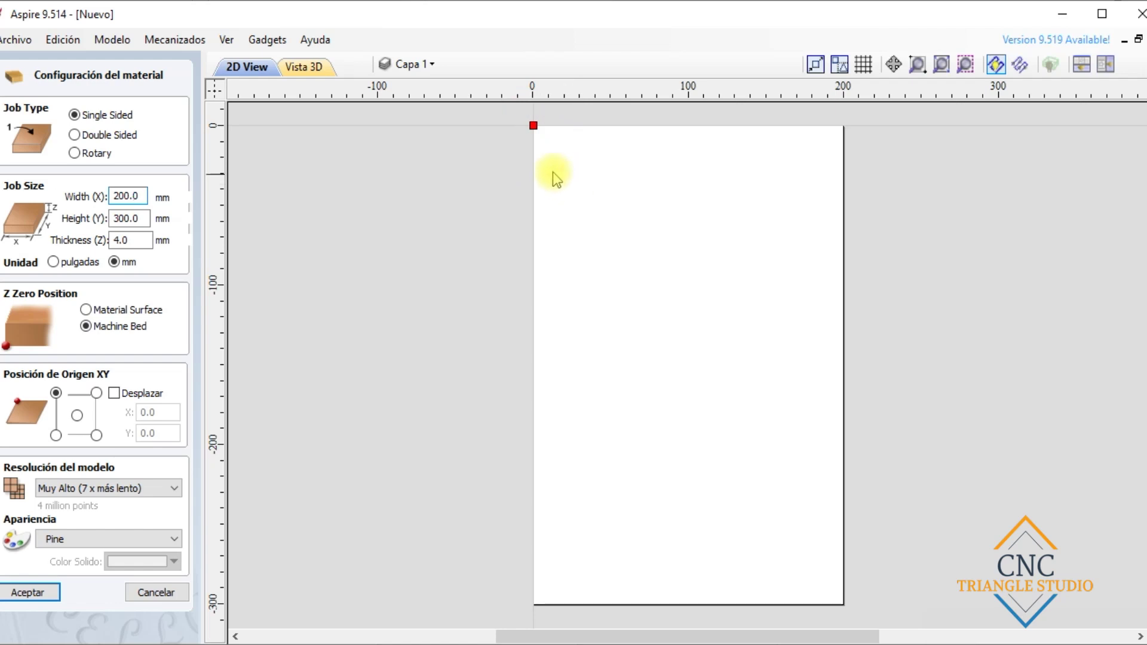
scroll(607, 288, "down", 1)
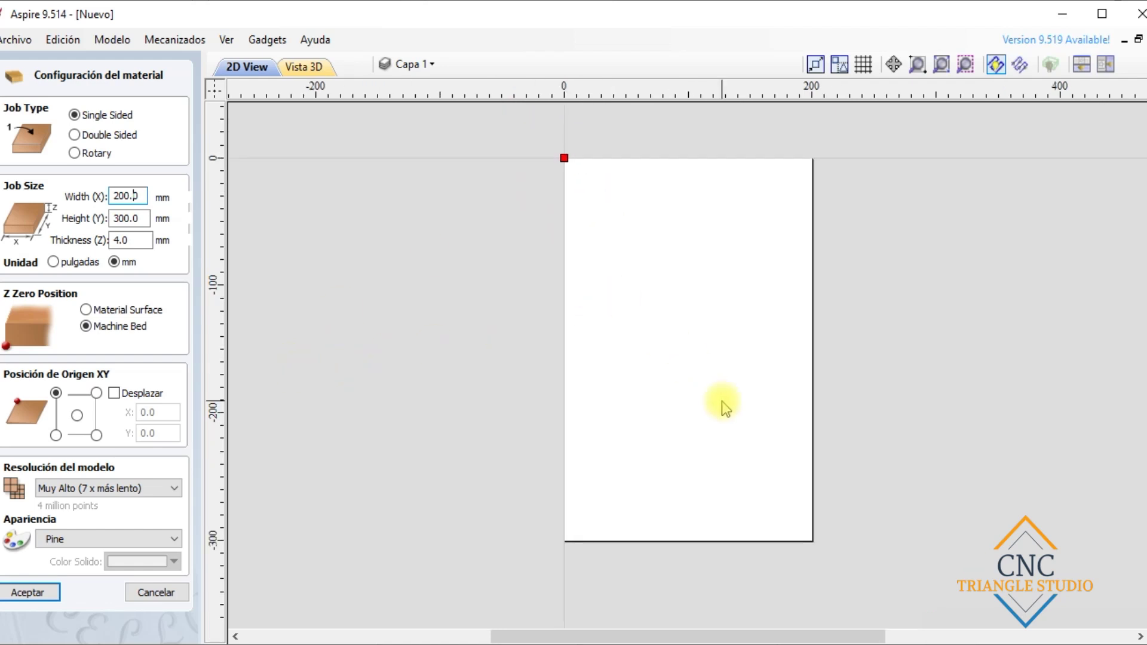
Enable the XY origin offset (Desplazar) and set both X and Y to 3 mm.
left_click(149, 395)
double_click(154, 412)
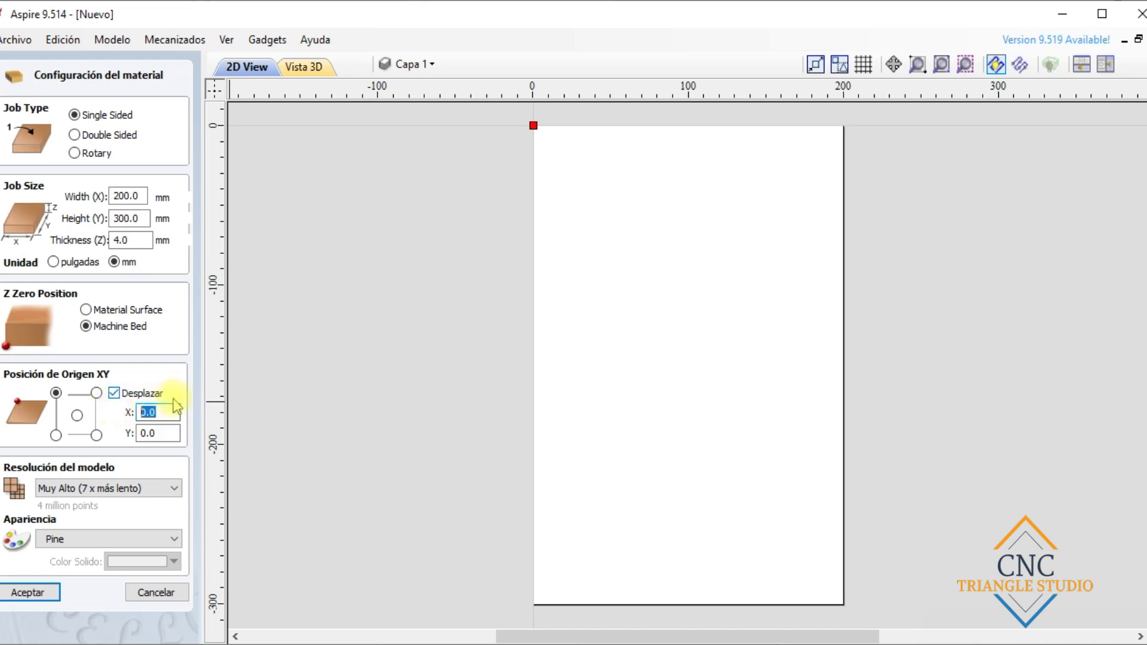
type("3")
double_click(153, 433)
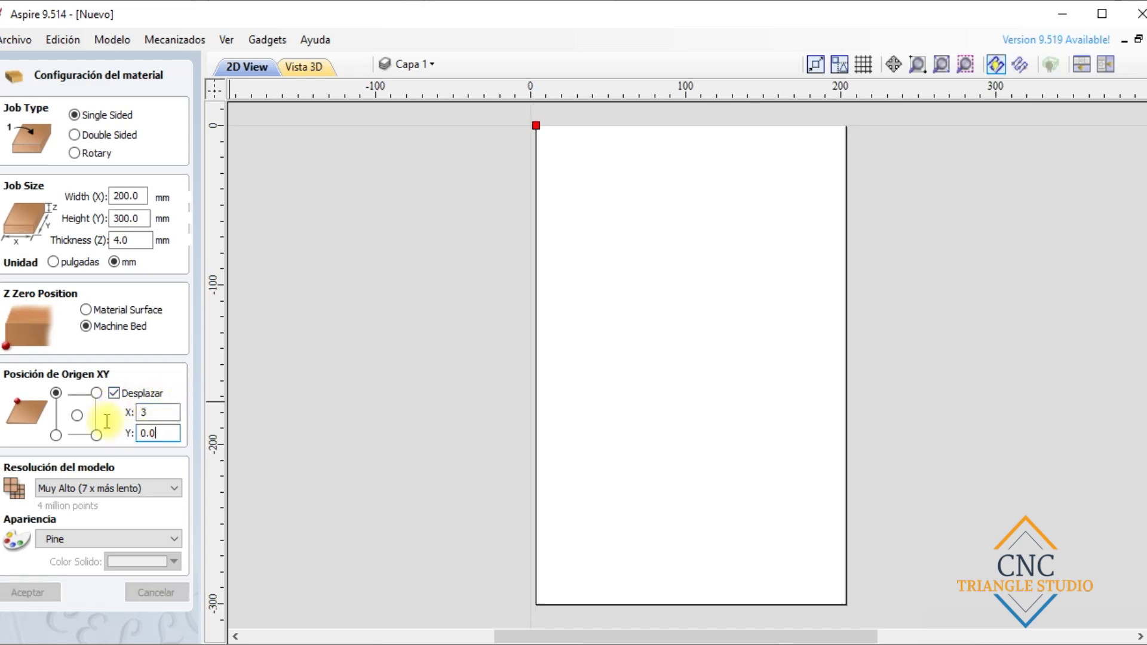
type("3")
left_click(151, 413)
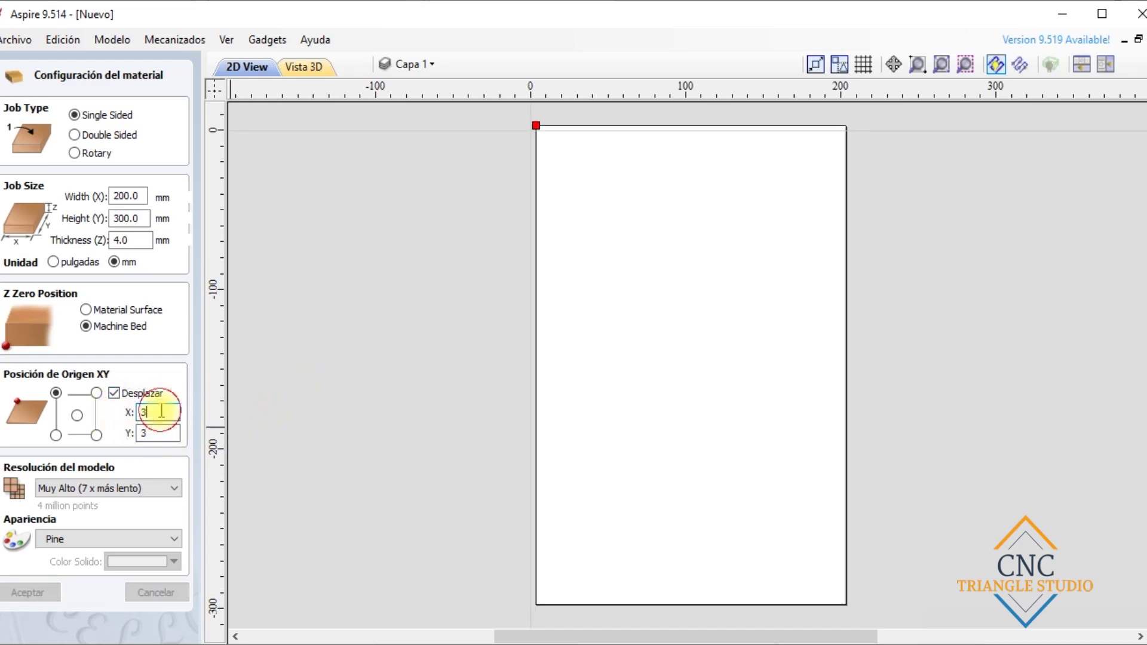
scroll(541, 109, "up", 5)
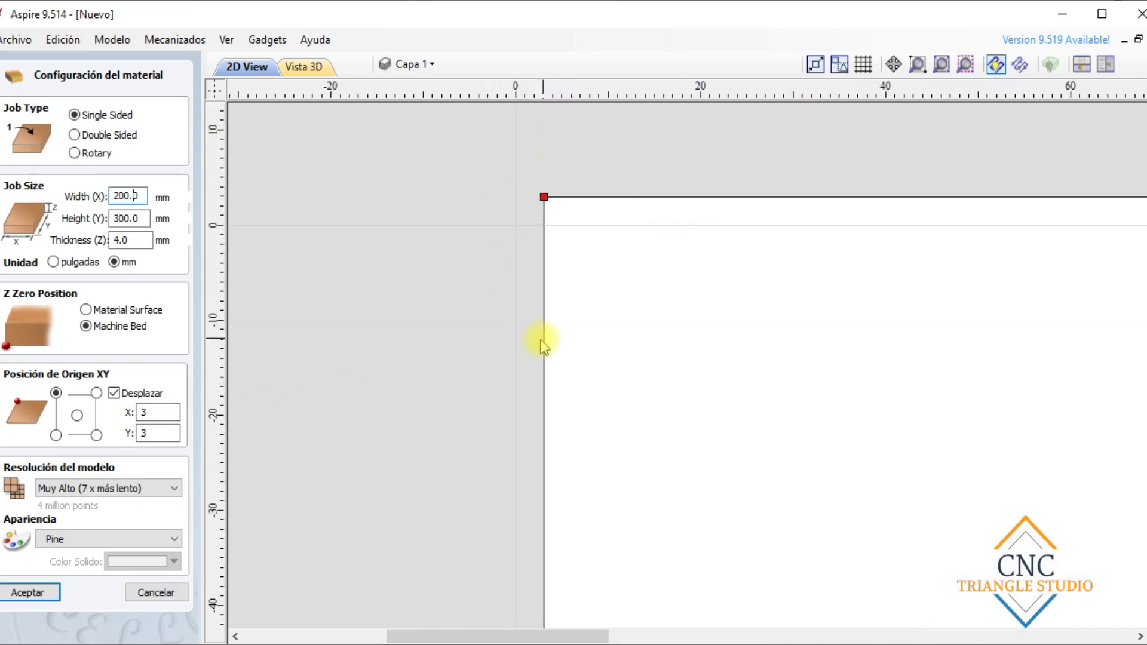
Set the Y offset of the XY origin to -3 mm.
double_click(153, 433)
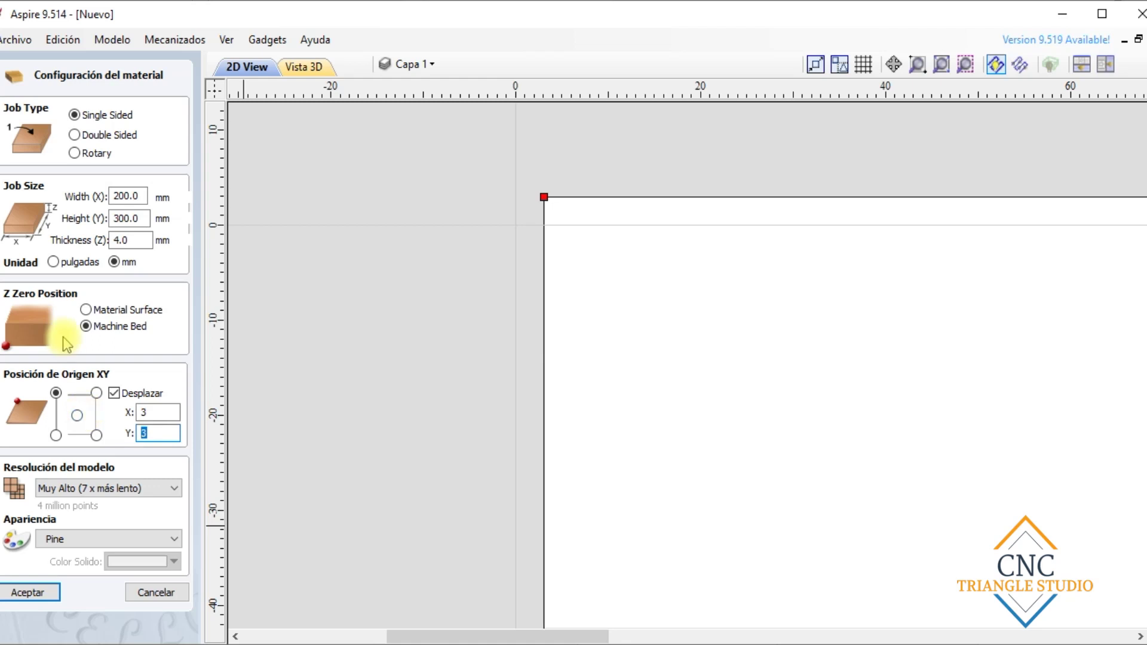
key("BackSpace")
type("-3")
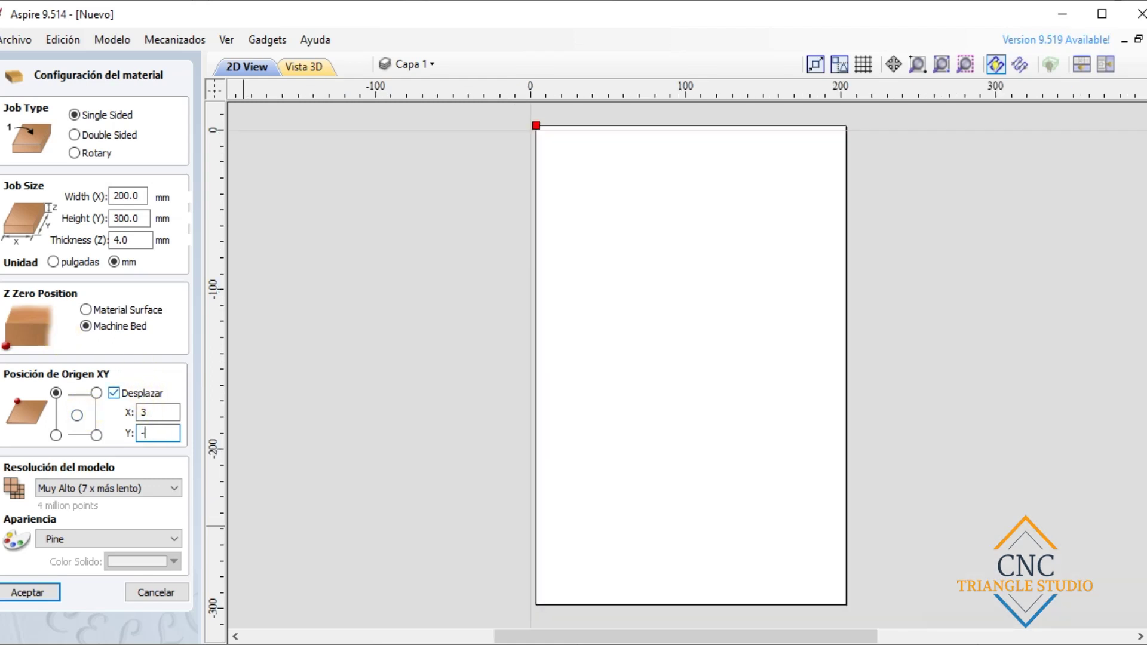
left_click(157, 412)
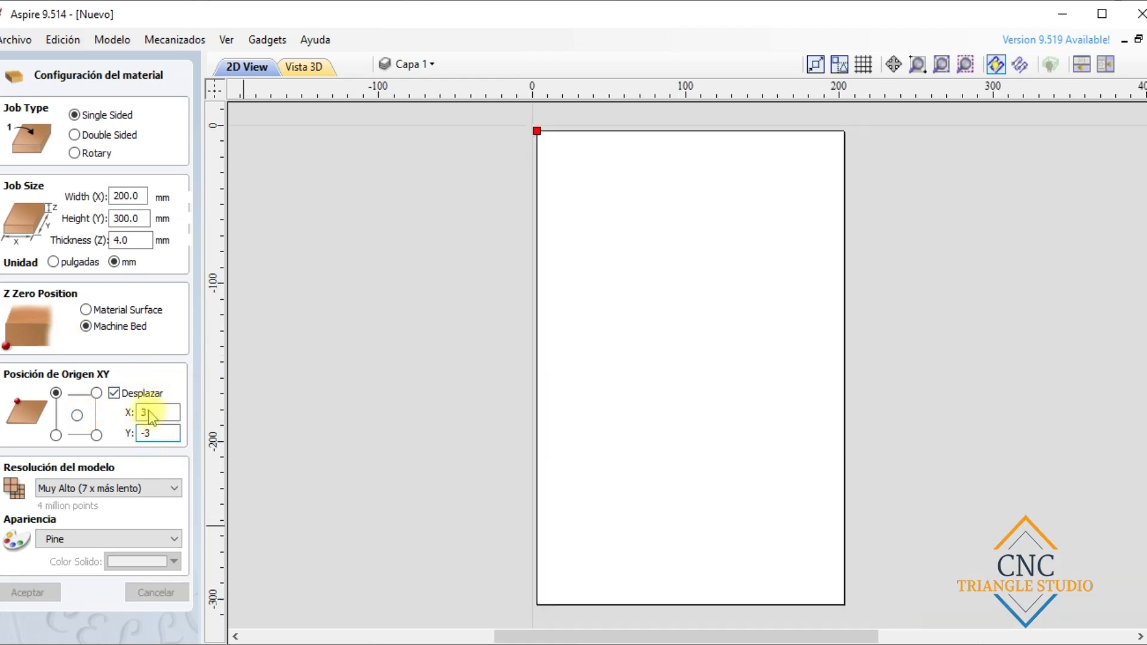
scroll(643, 91, "up", 2)
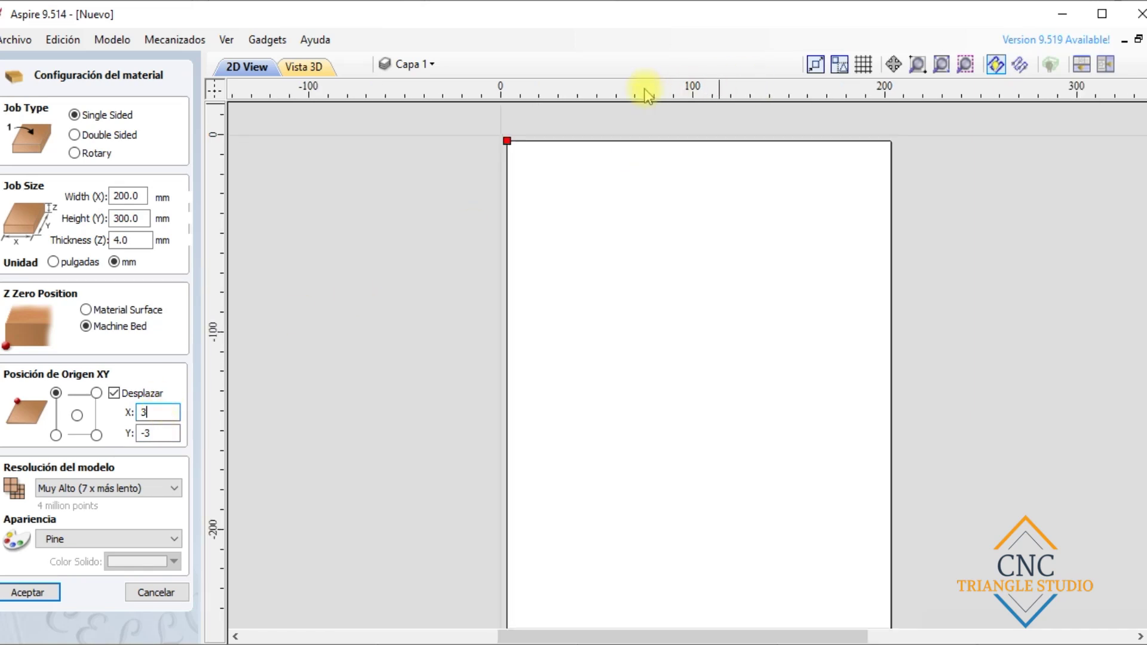
scroll(621, 92, "up", 2)
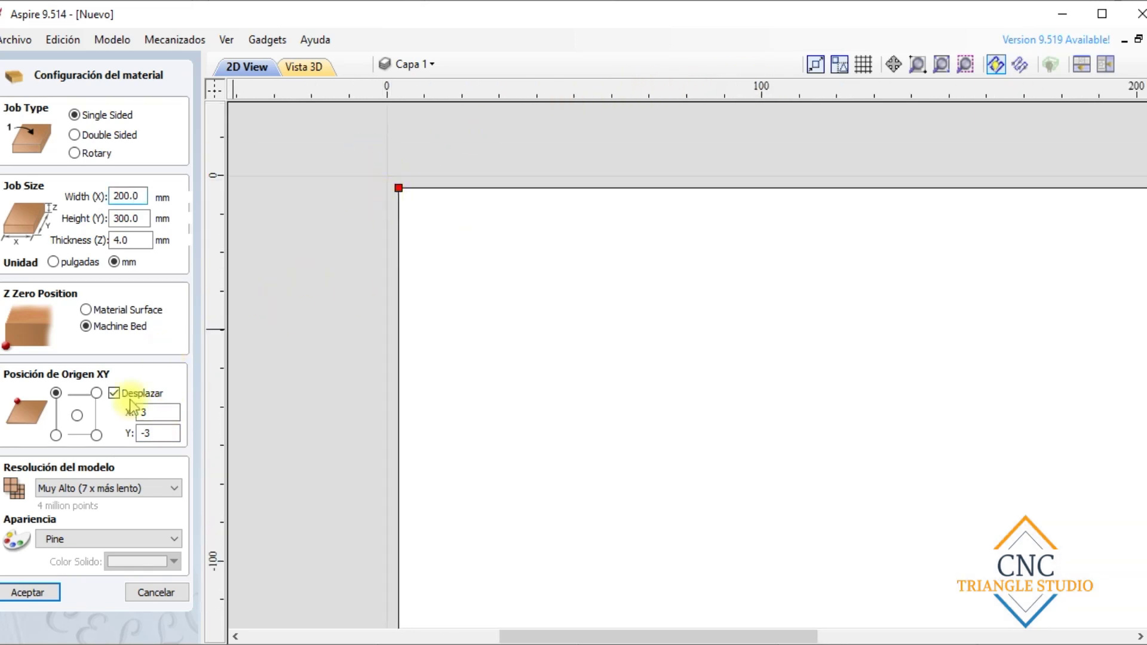
Try the offset origin at the material's lower-left corner, return it to the upper-left corner and disable the offset.
left_click(57, 436)
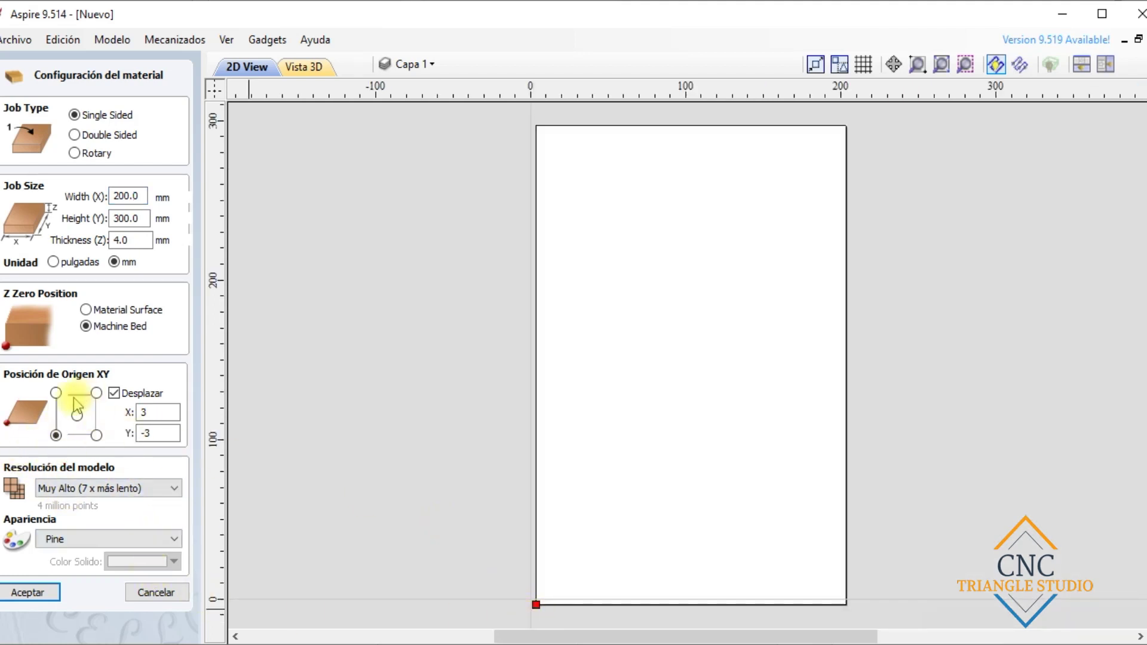
left_click(57, 393)
left_click(114, 393)
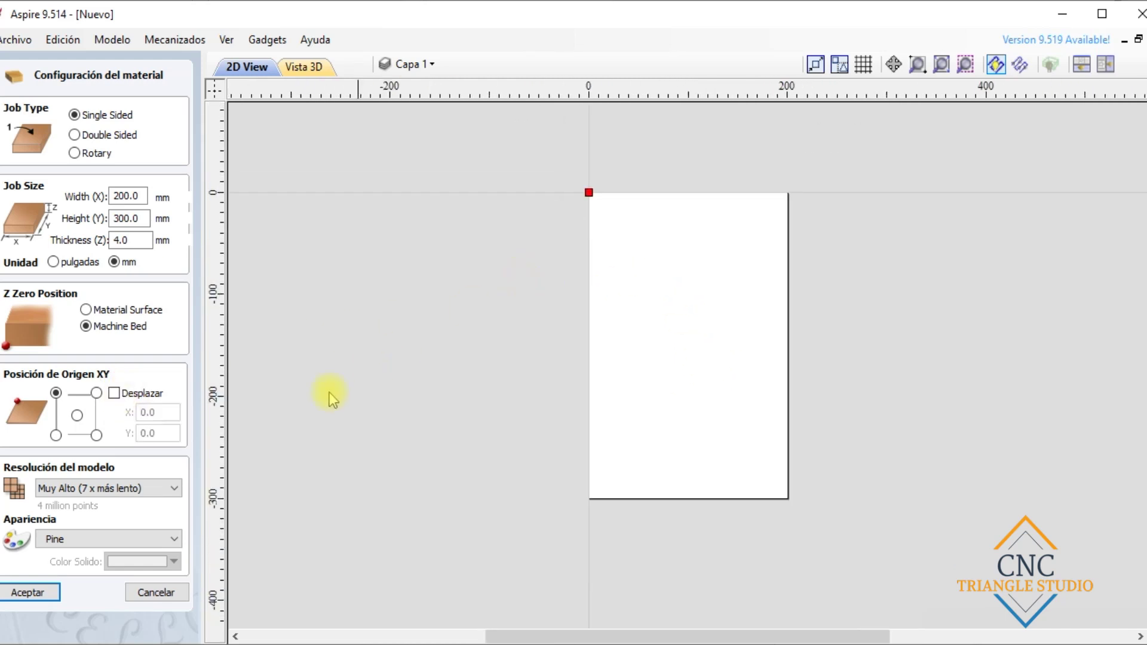
Try the Alto (3 x lento) and Estándar (más rápido) model resolutions and set the resolution back to Muy Alto (7 x más lento).
left_click(98, 487)
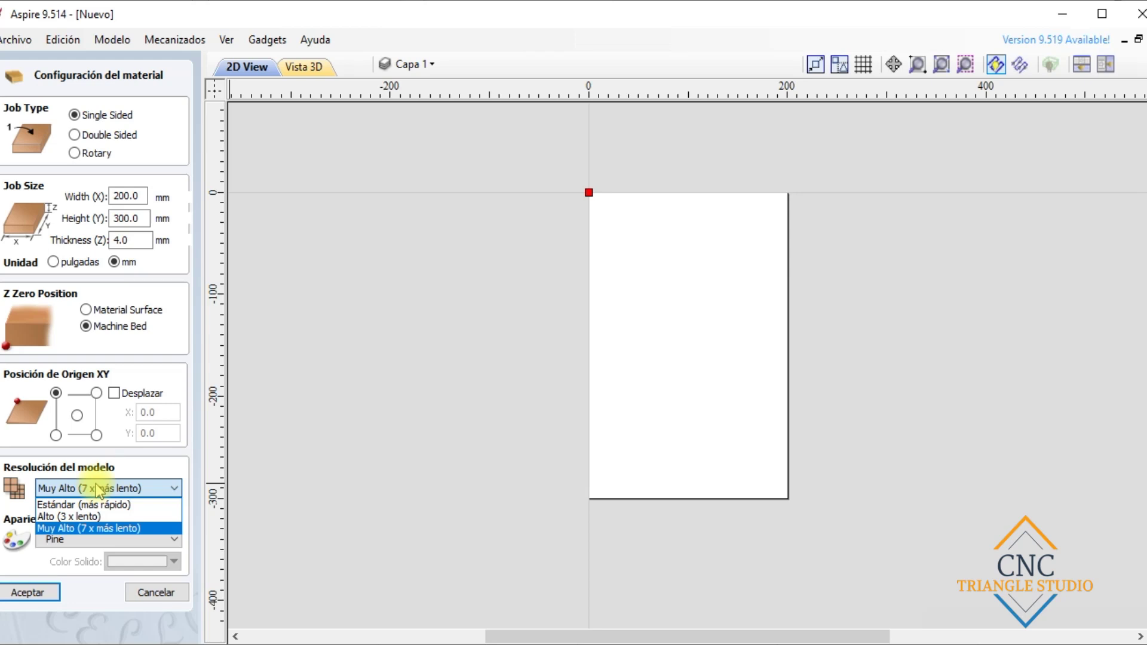
left_click(92, 528)
left_click(78, 488)
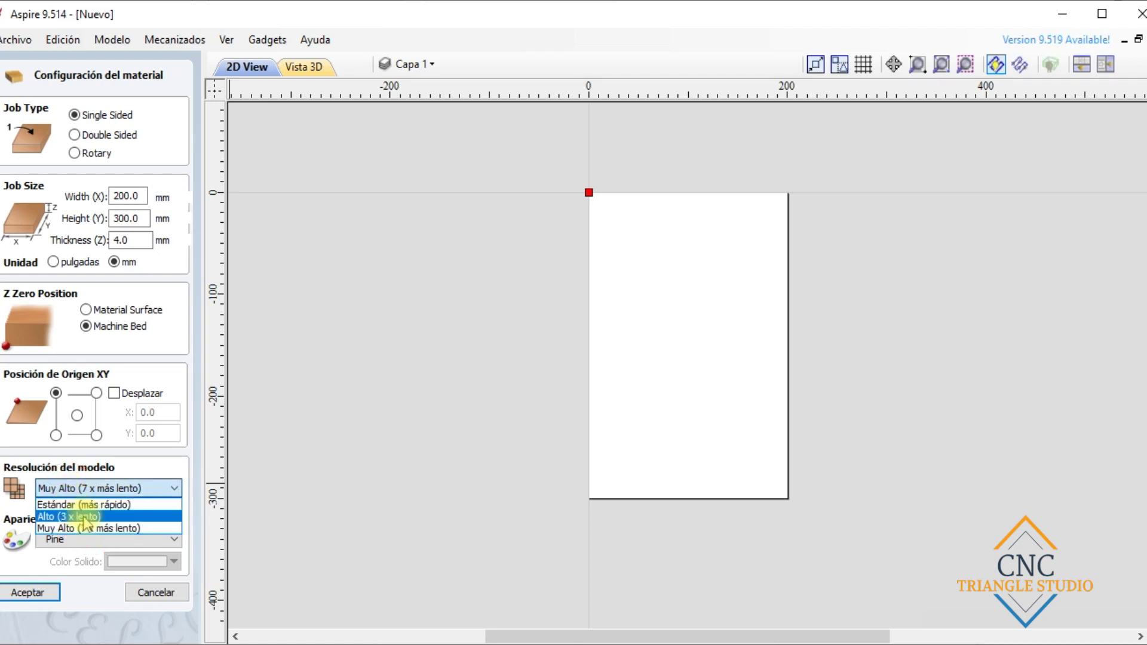
left_click(84, 516)
left_click(143, 489)
left_click(105, 502)
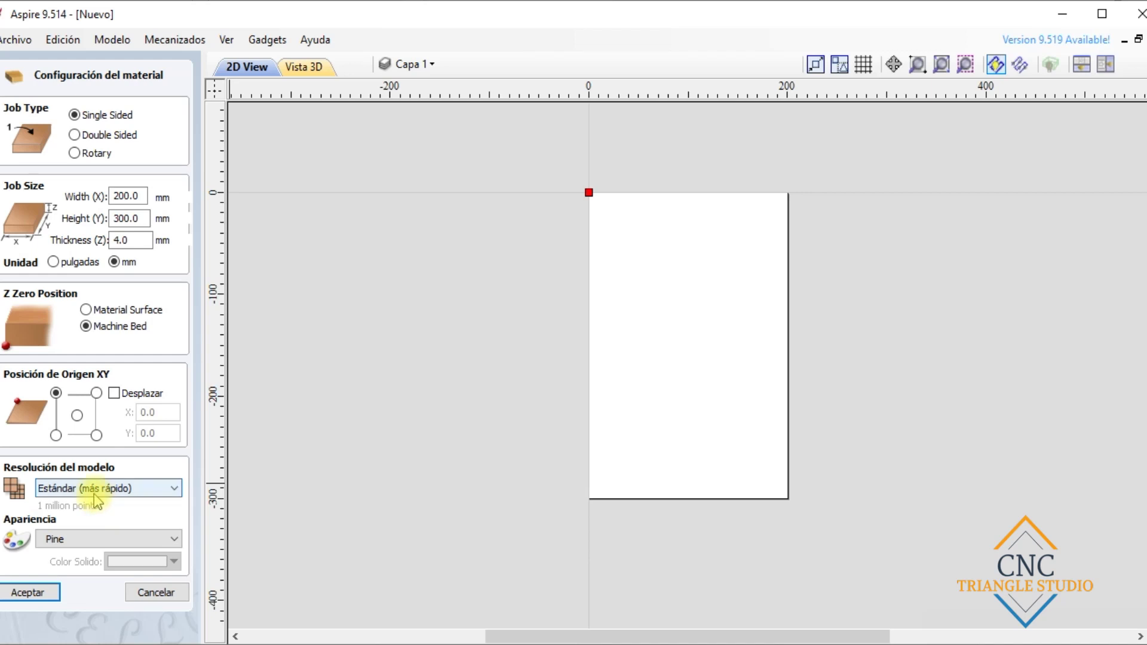
left_click(94, 495)
left_click(112, 526)
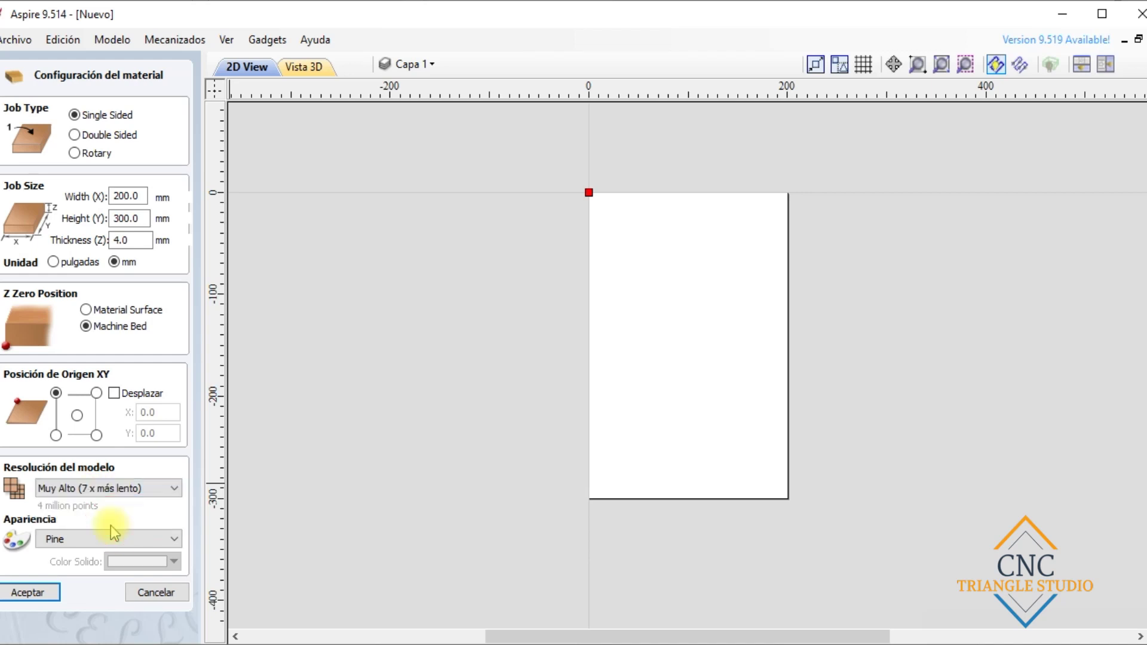
Look through the available material appearances, set the appearance to Wood and accept the material setup.
left_click(53, 540)
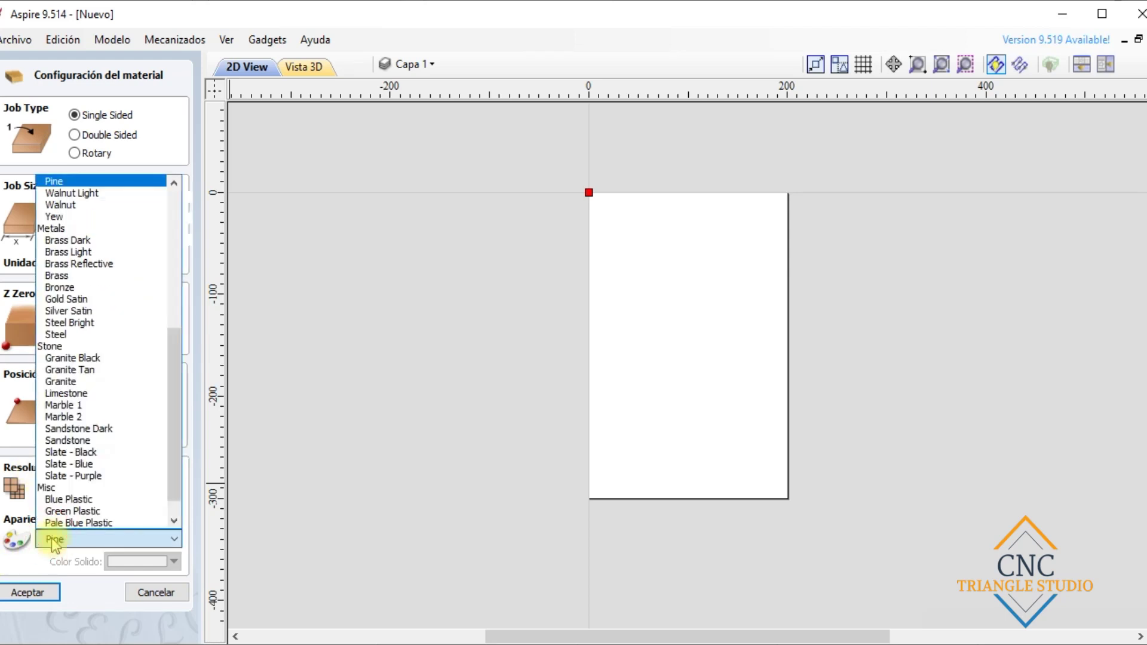
scroll(77, 389, "up", 8)
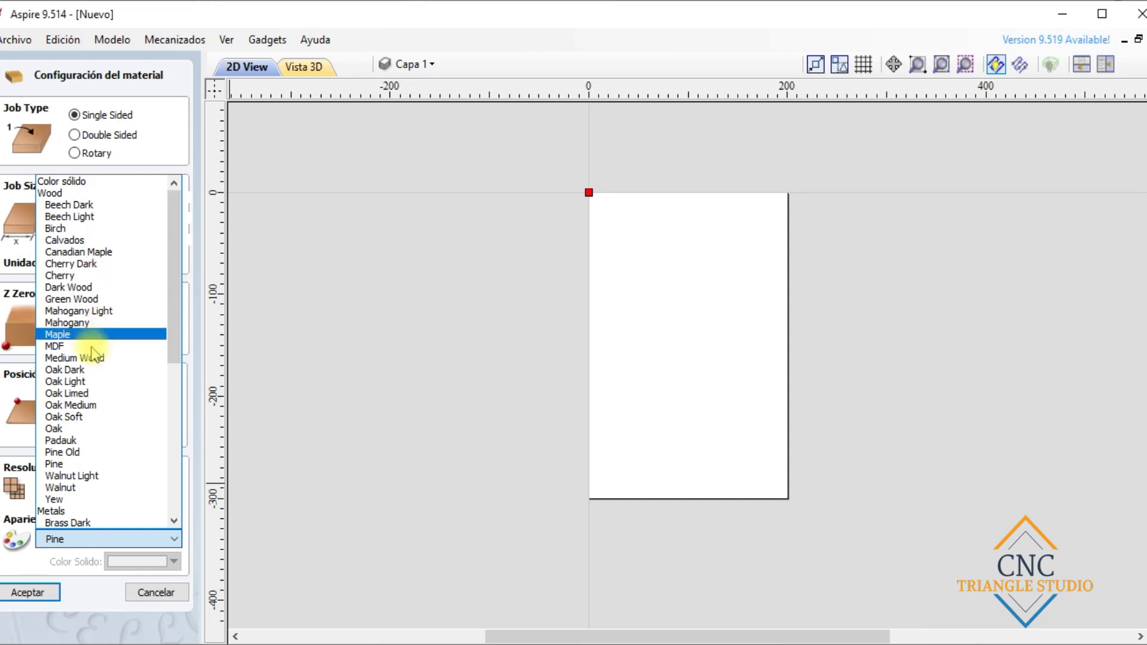
scroll(93, 354, "down", 4)
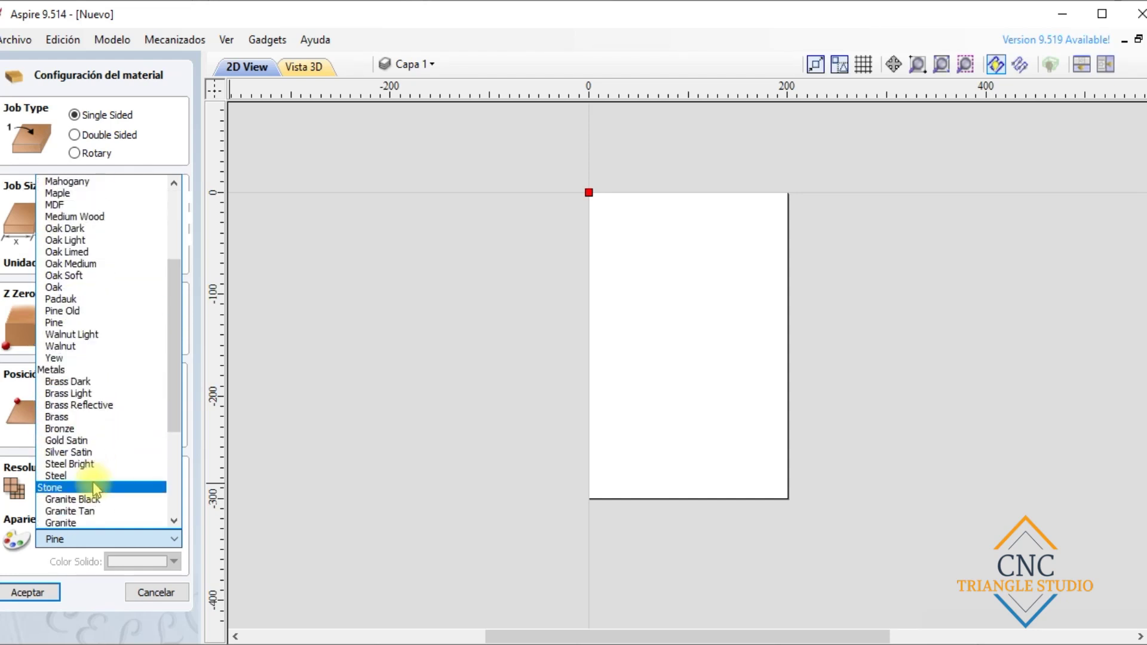
scroll(94, 490, "down", 5)
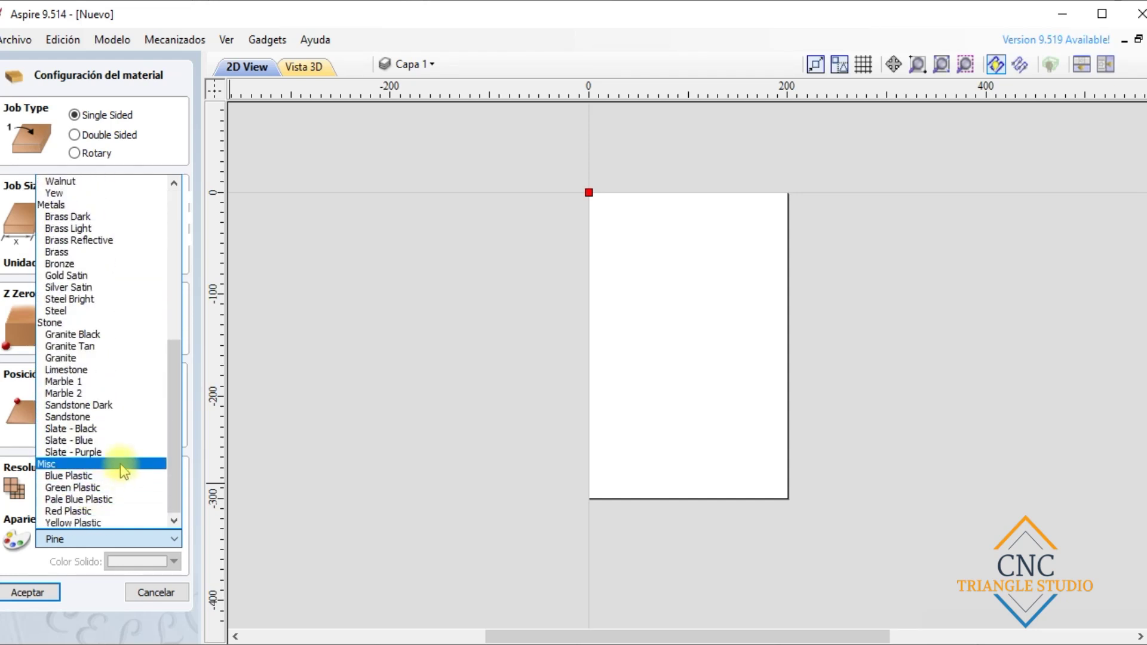
scroll(105, 454, "up", 9)
scroll(143, 341, "down", 6)
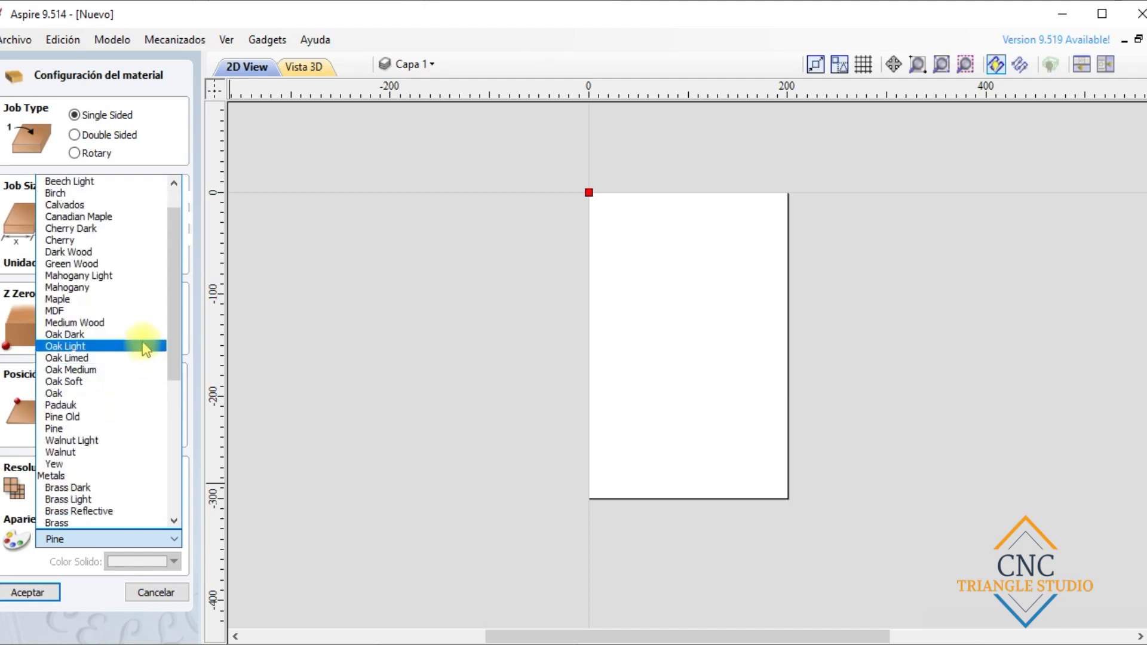
scroll(149, 332, "up", 6)
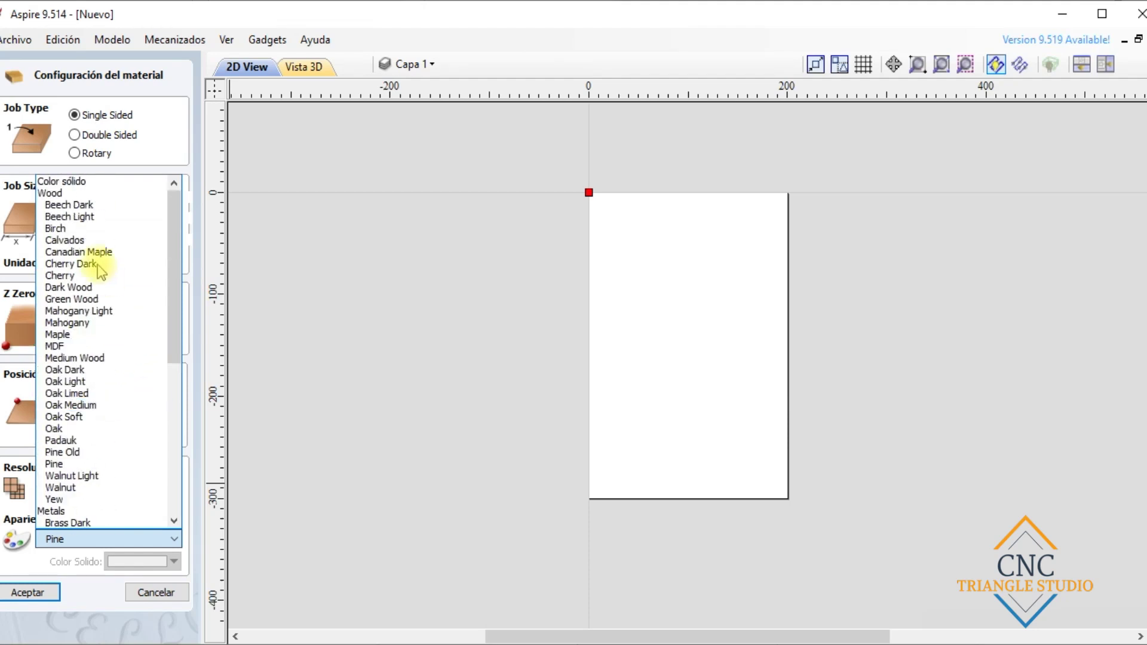
scroll(99, 533, "down", 3)
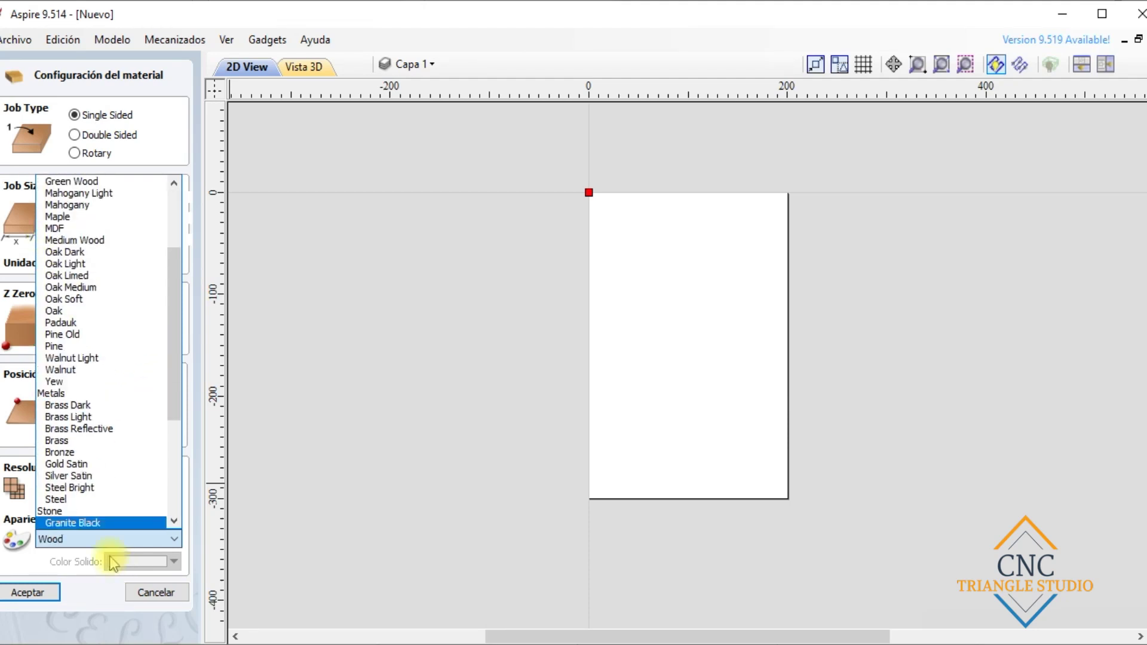
left_click(98, 534)
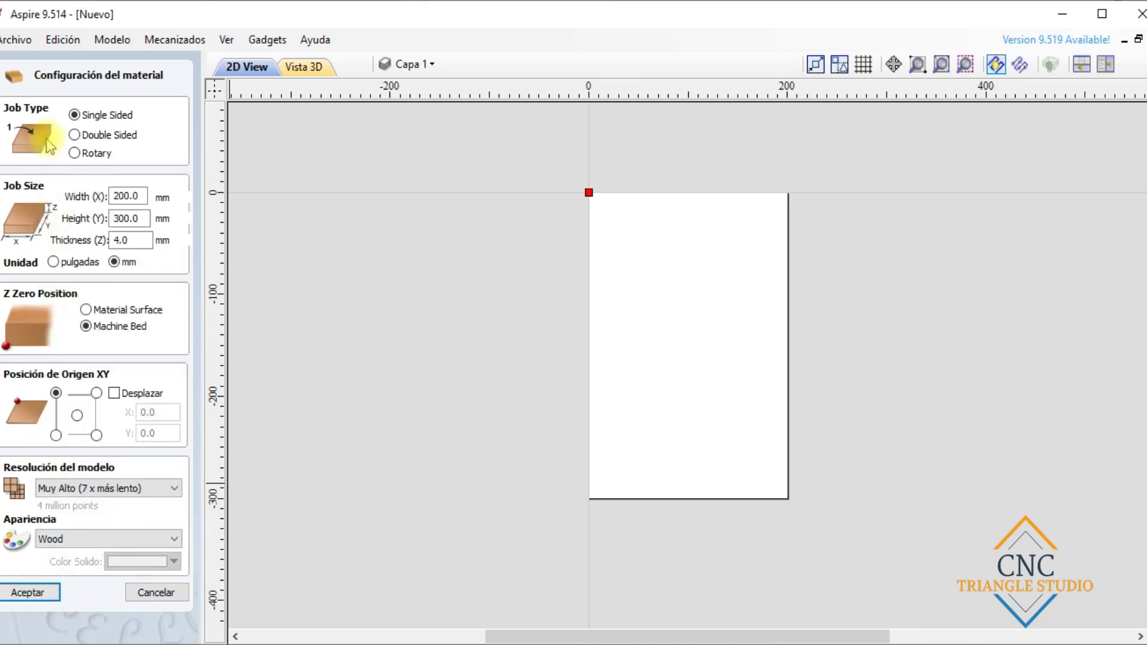
left_click(36, 595)
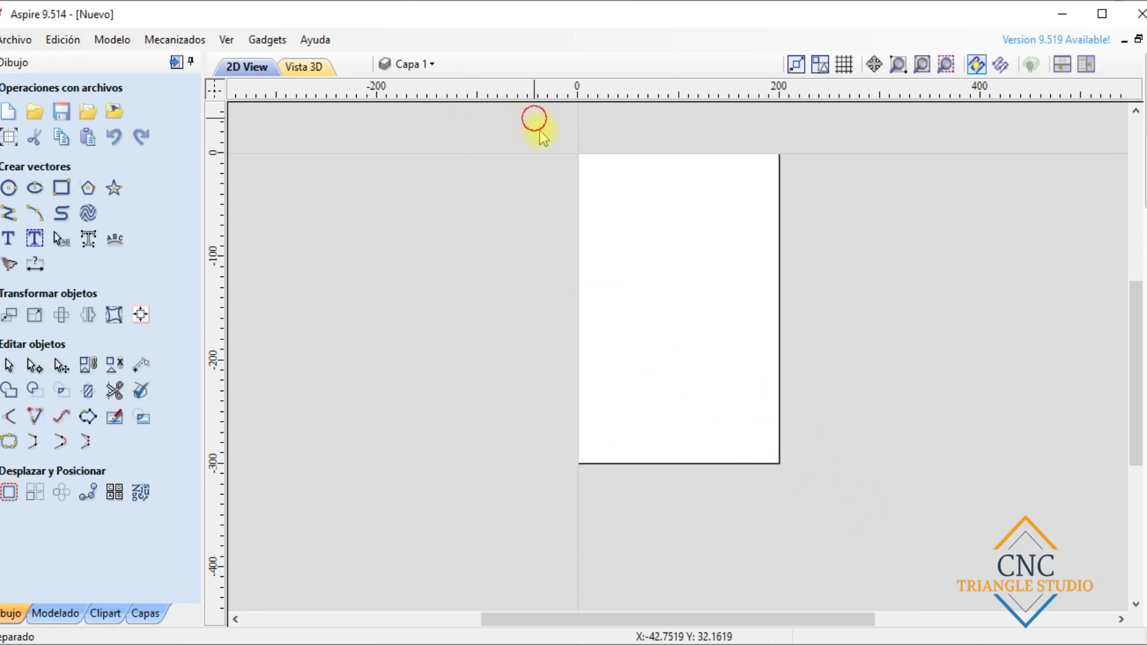
Draw a square-cornered 200 × 200 mm rectangle starting at the material's upper-left corner and spanning its full width.
scroll(810, 371, "up", 1)
scroll(759, 312, "down", 1)
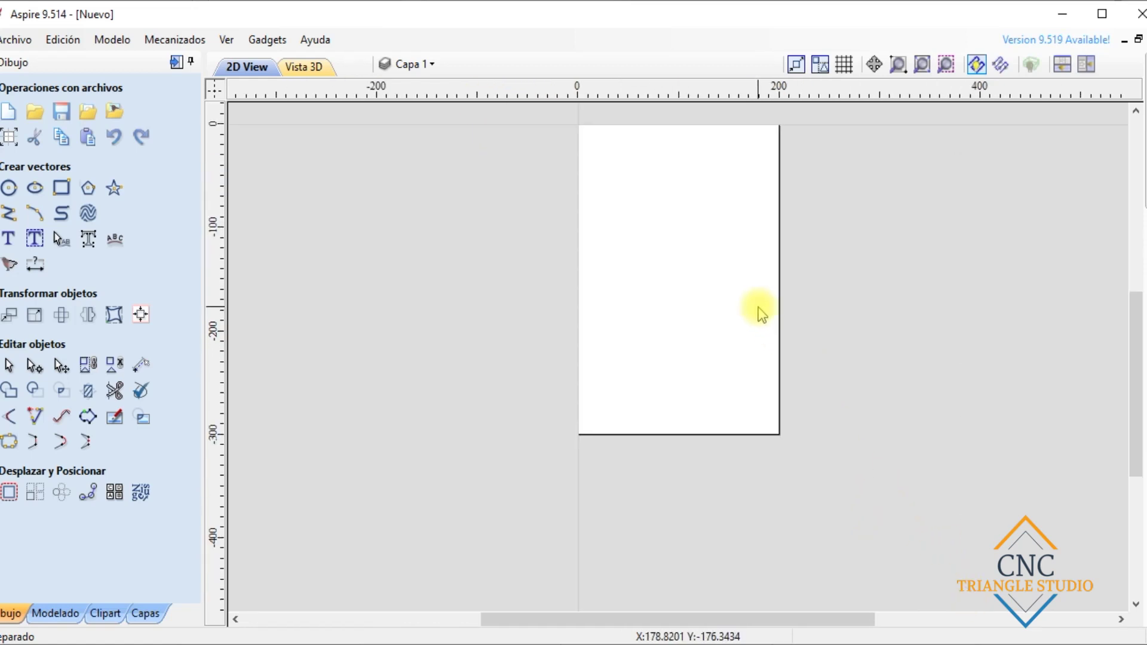
scroll(767, 133, "up", 2)
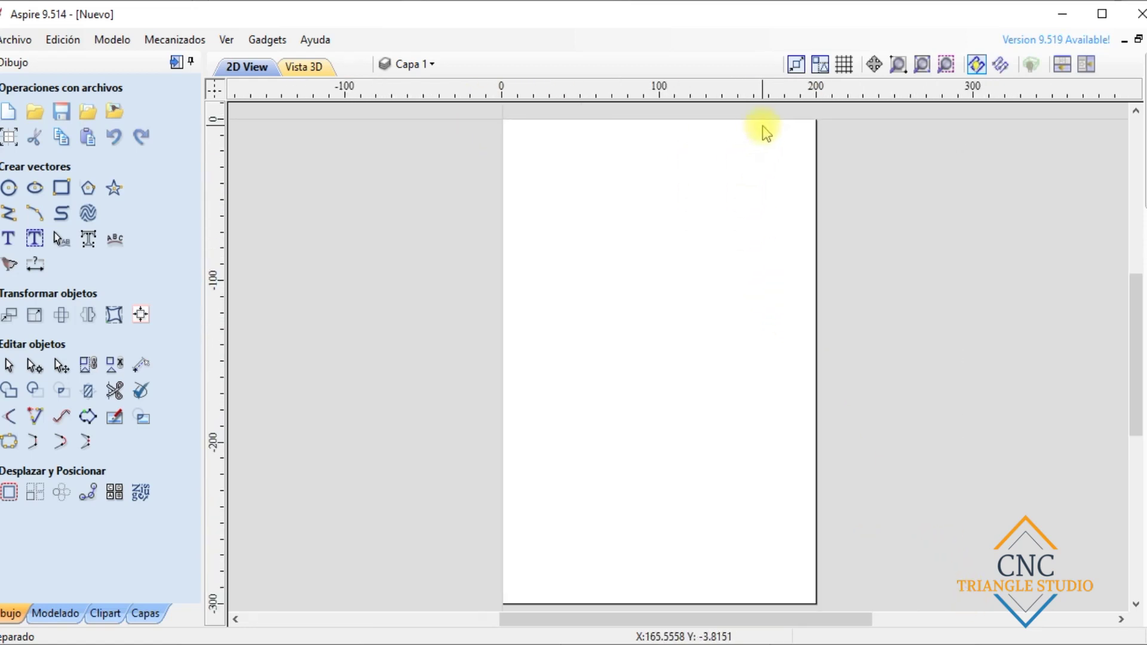
left_click(61, 188)
left_click_drag(501, 119, 816, 440)
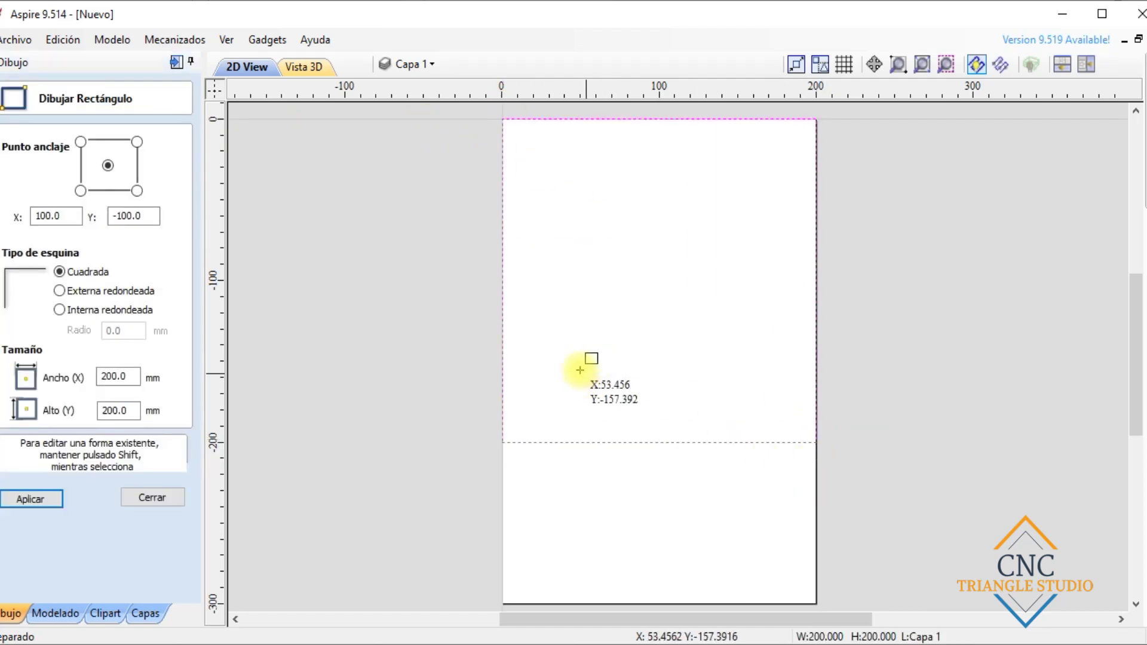
key("Escape")
Reopen the material setup, change the job size to 205 mm wide and 305 mm high, and accept it.
scroll(488, 404, "down", 1)
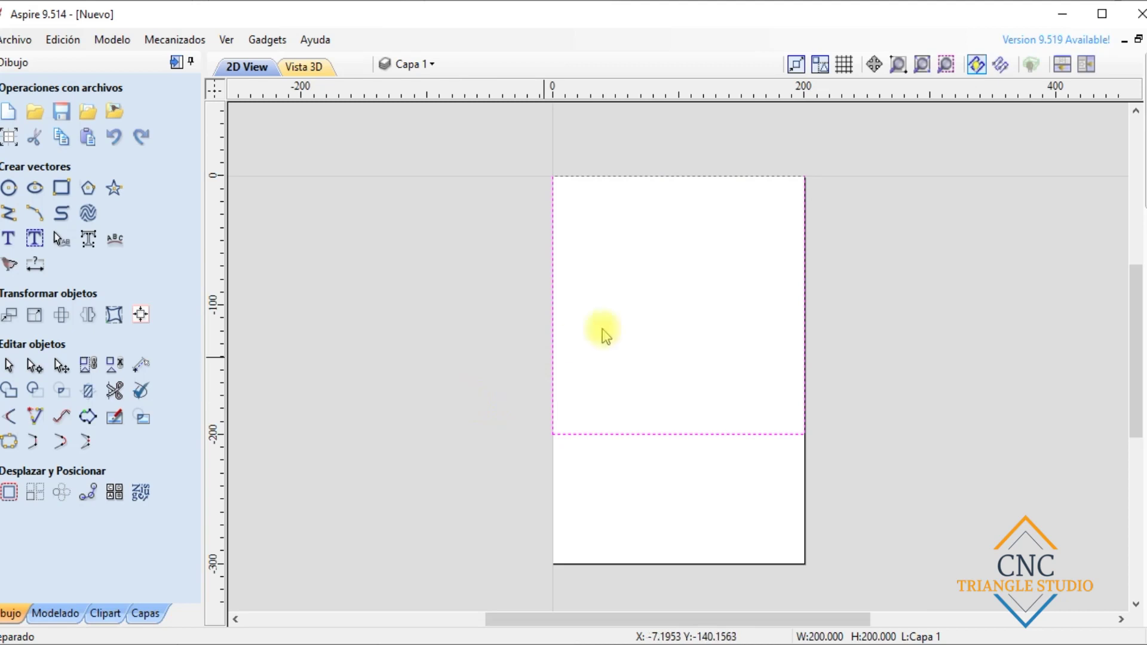
scroll(626, 229, "up", 1)
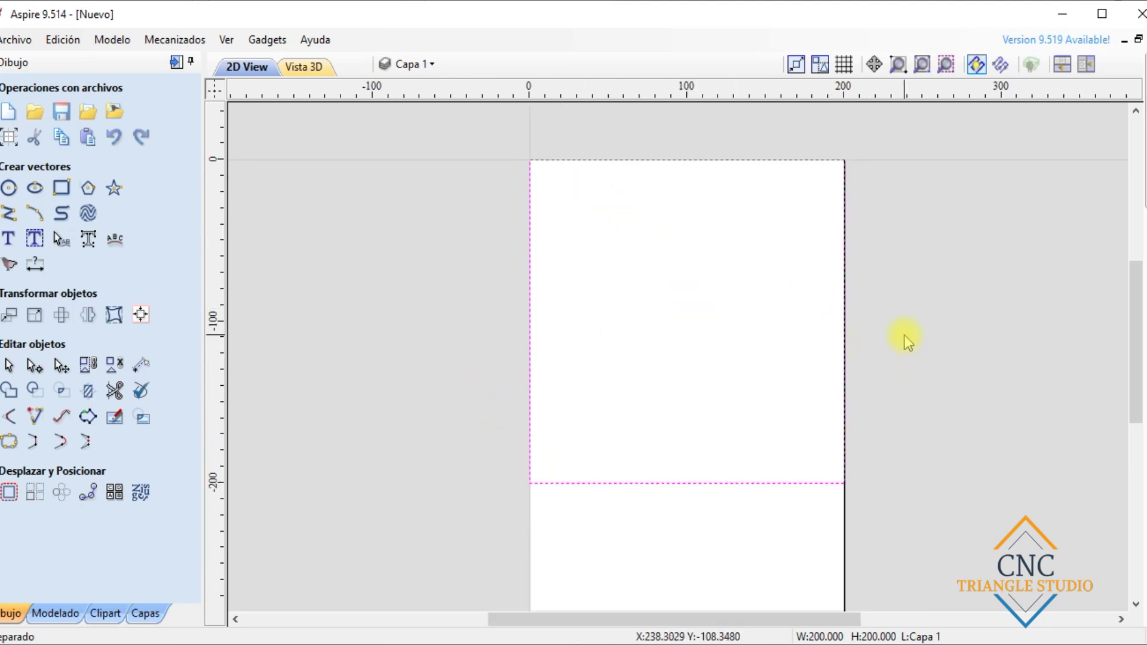
scroll(905, 336, "up", 1)
scroll(772, 274, "down", 1)
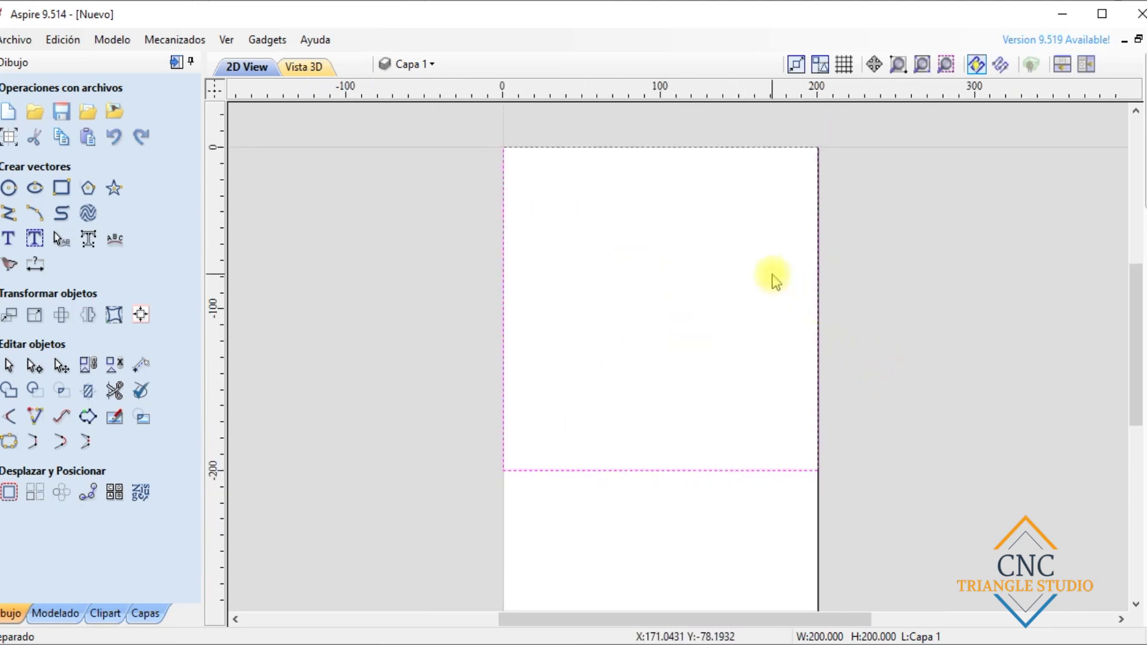
left_click(12, 144)
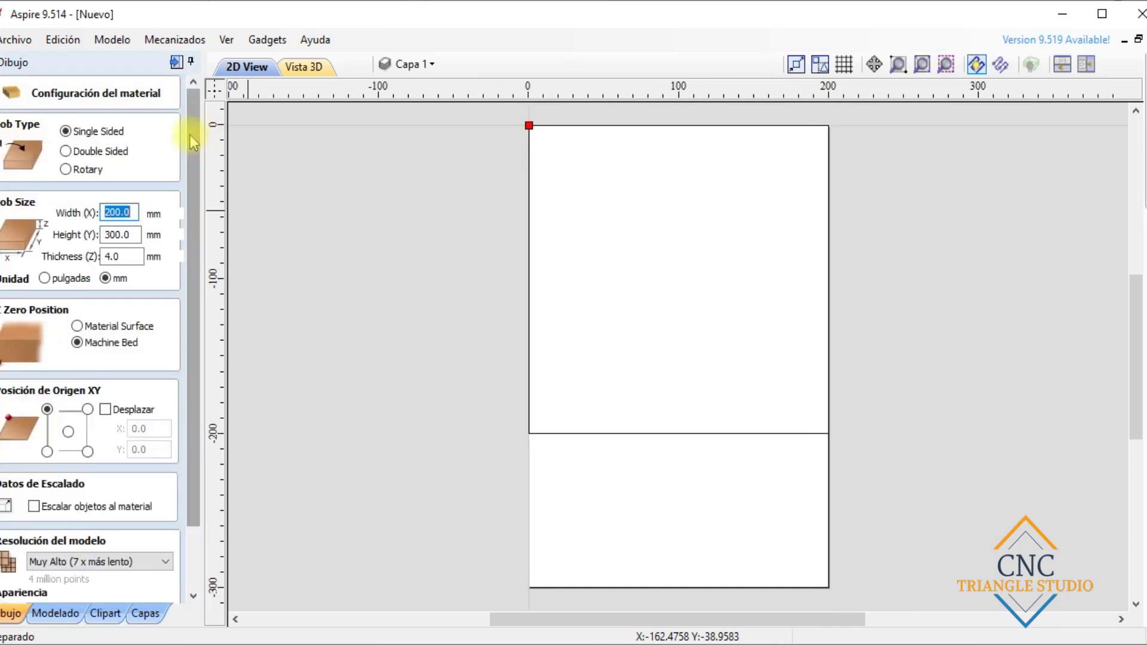
left_click_drag(192, 138, 192, 97)
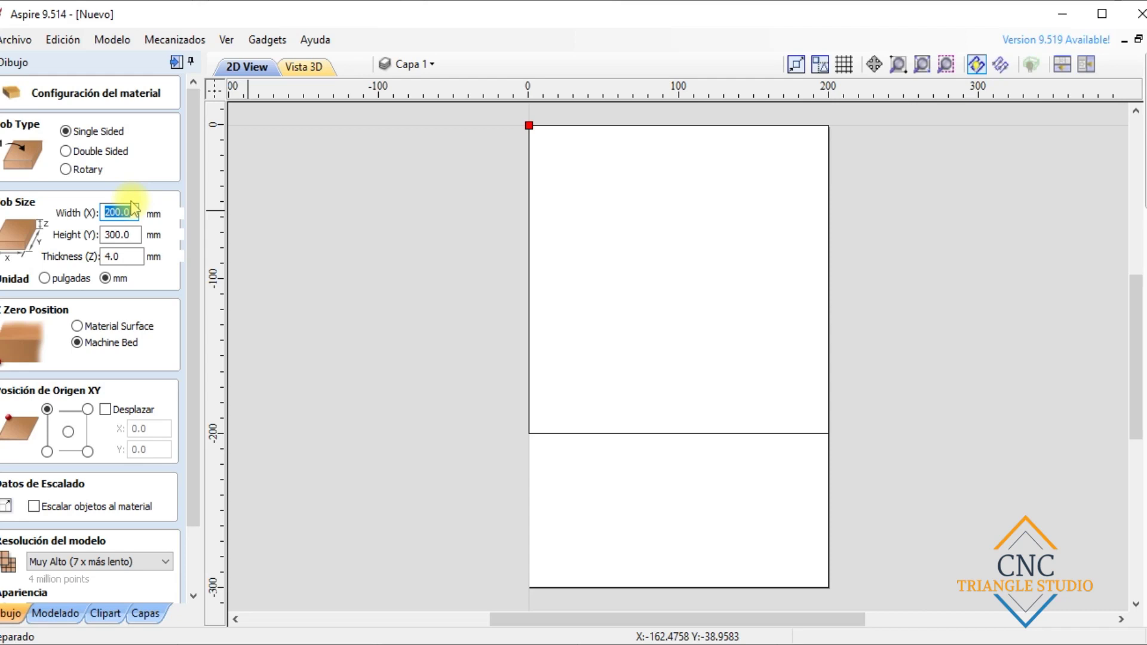
key("Tab")
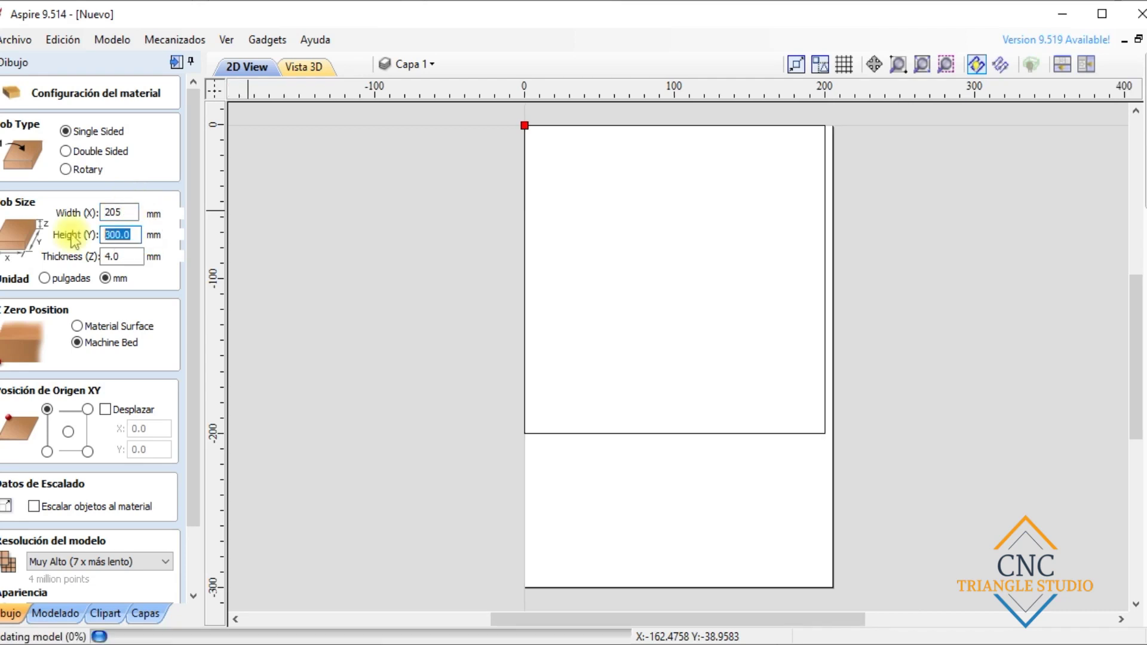
type("305")
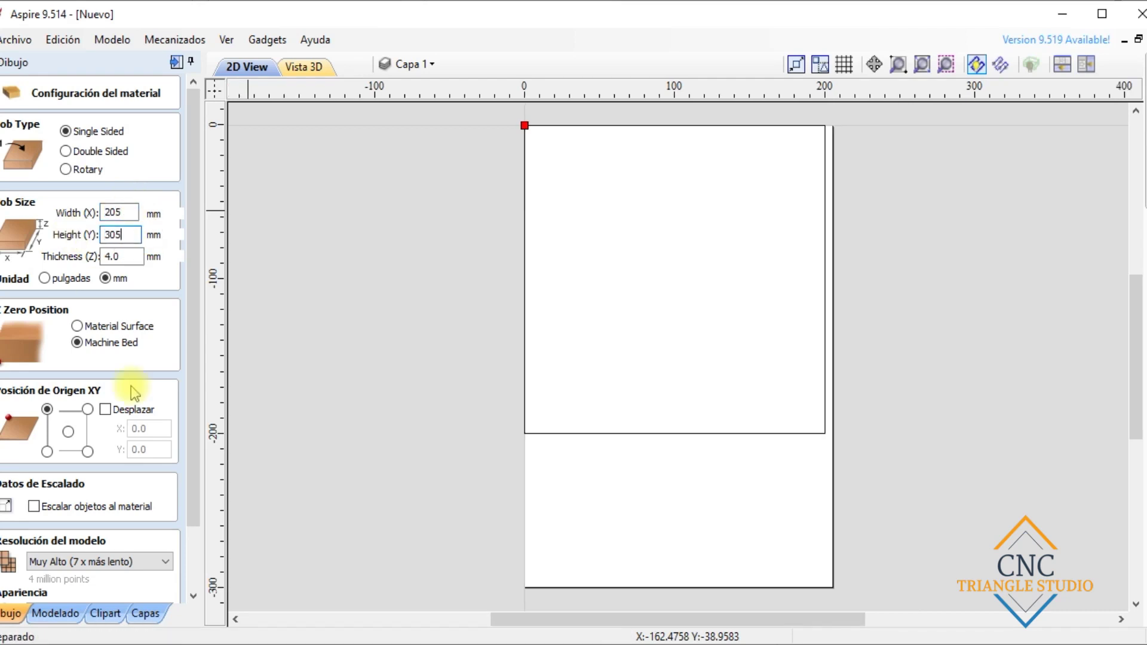
left_click(192, 556)
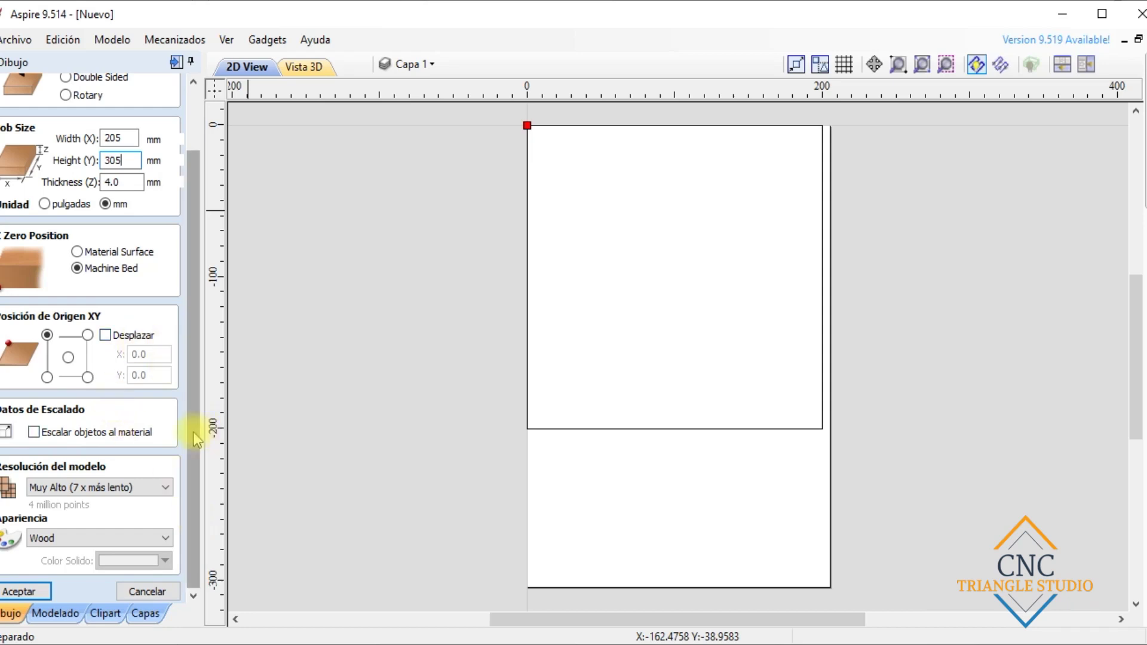
left_click_drag(196, 432, 187, 320)
scroll(188, 249, "down", 3)
left_click(18, 592)
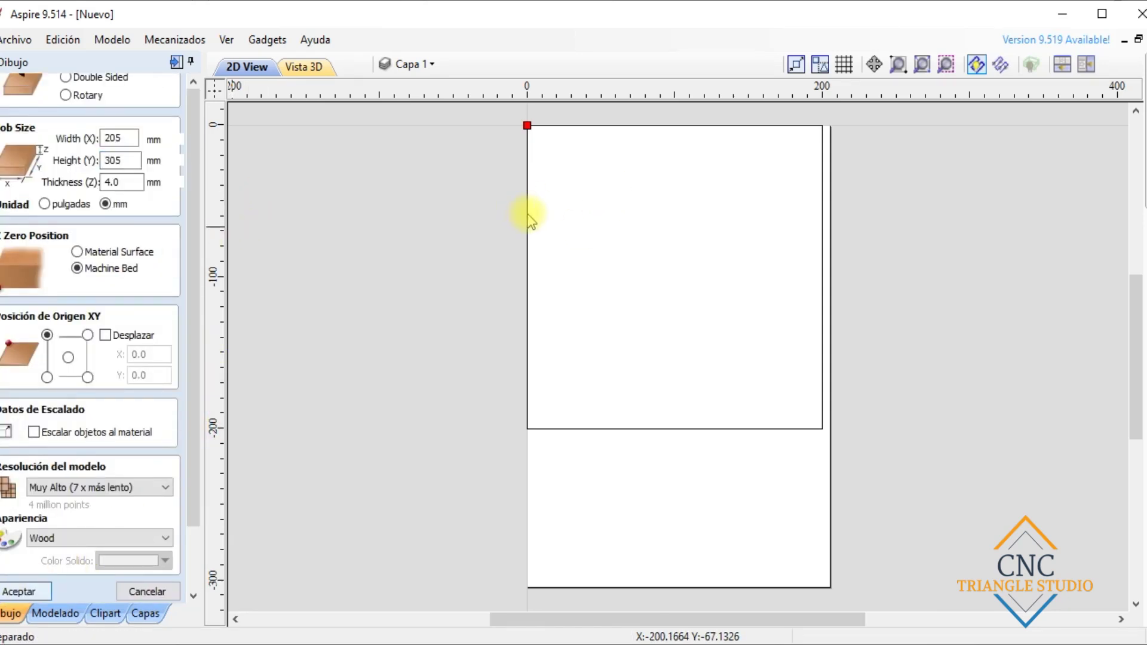
Select the 200 × 200 mm rectangle and move it slightly inward from the material's upper-left corner.
left_click(523, 213)
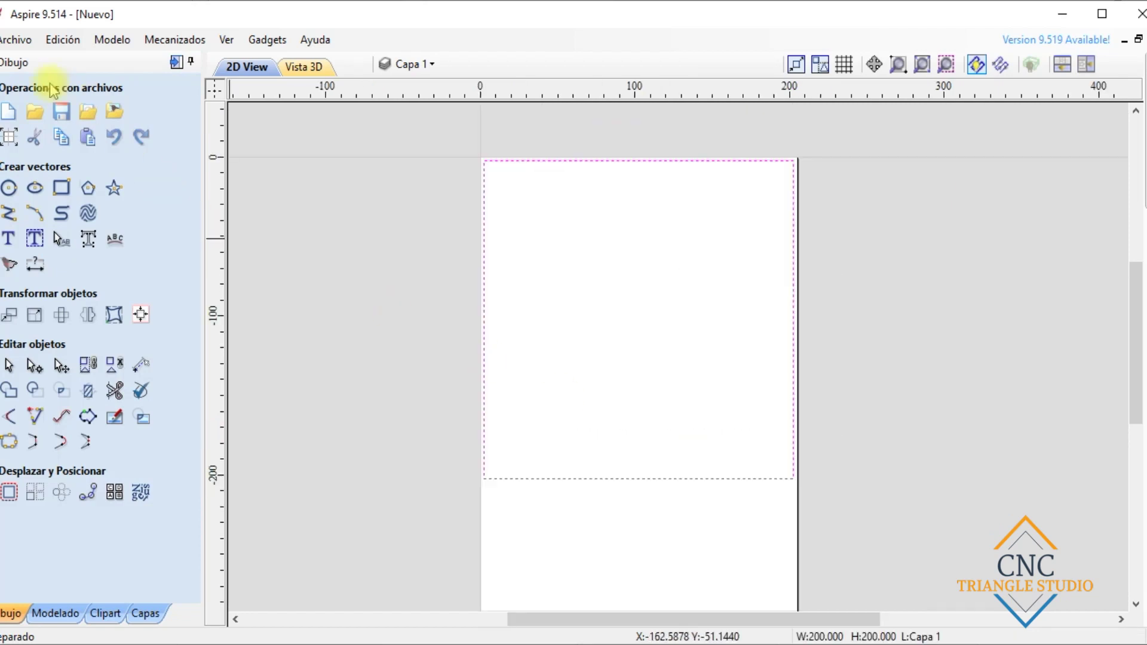